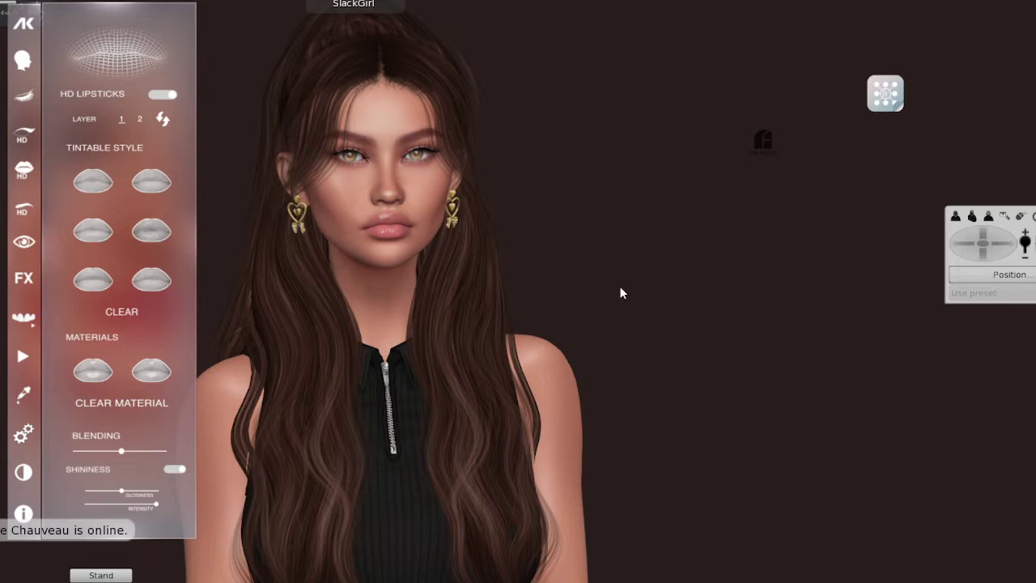
Step: Create a box on the floor in front of the pose stand and flatten it to a 0.010 × 0.500 × 0.500 panel
scroll(619, 286, down, 10)
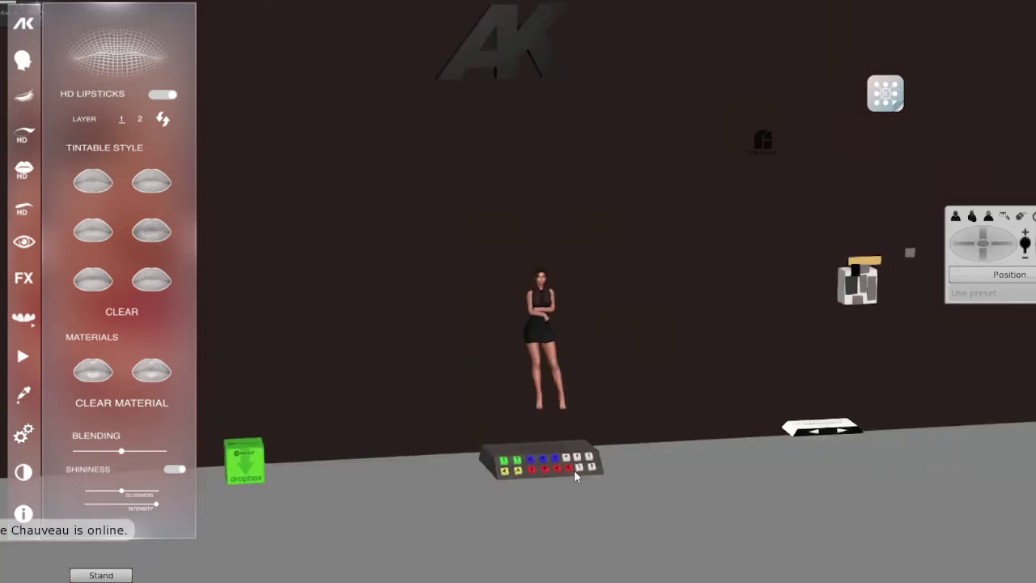
alt+click(575, 475)
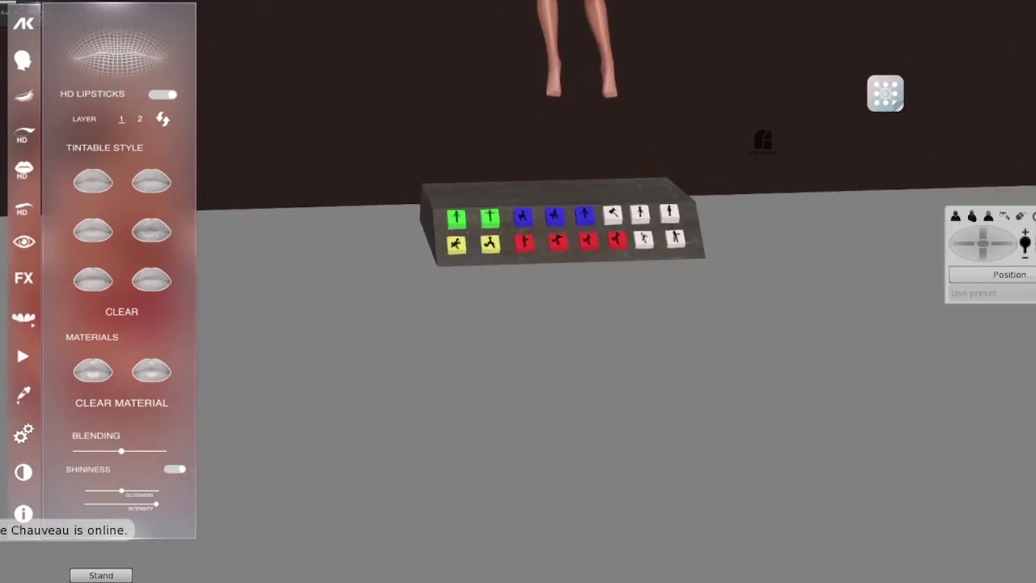
key(ctrl+b)
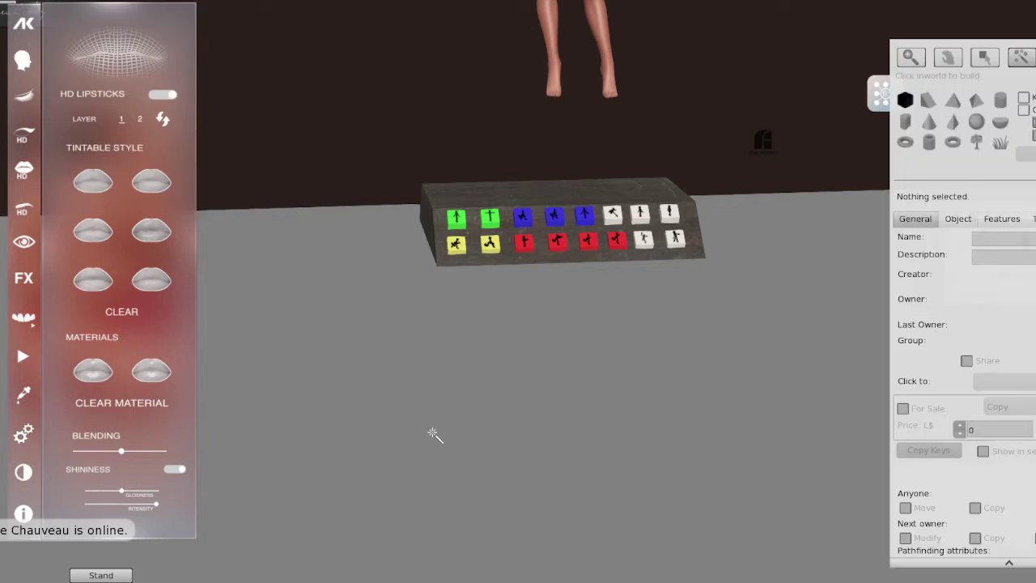
click(435, 434)
key(ctrl+shift)
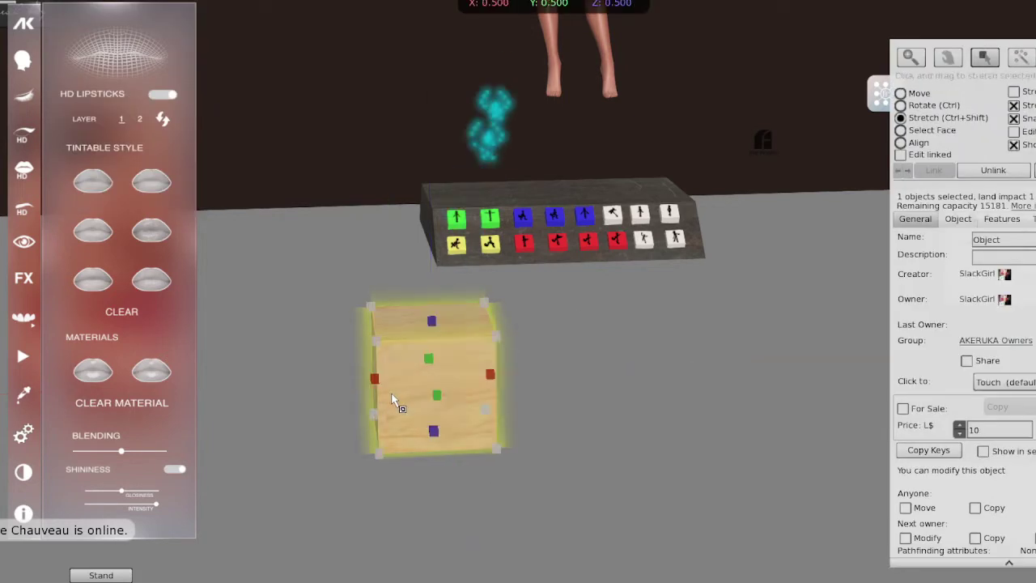
ctrl+shift+drag(375, 378, 663, 154)
Step: Make the wooden panel's surface full bright
key(alt)
alt+click(680, 86)
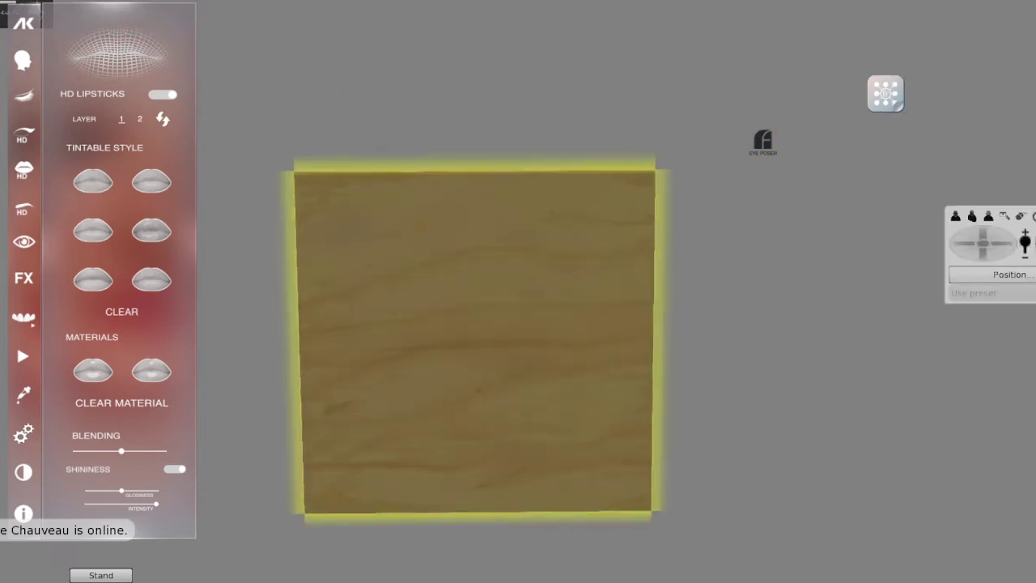
alt+drag(553, 285, 552, 310)
alt+click(552, 310)
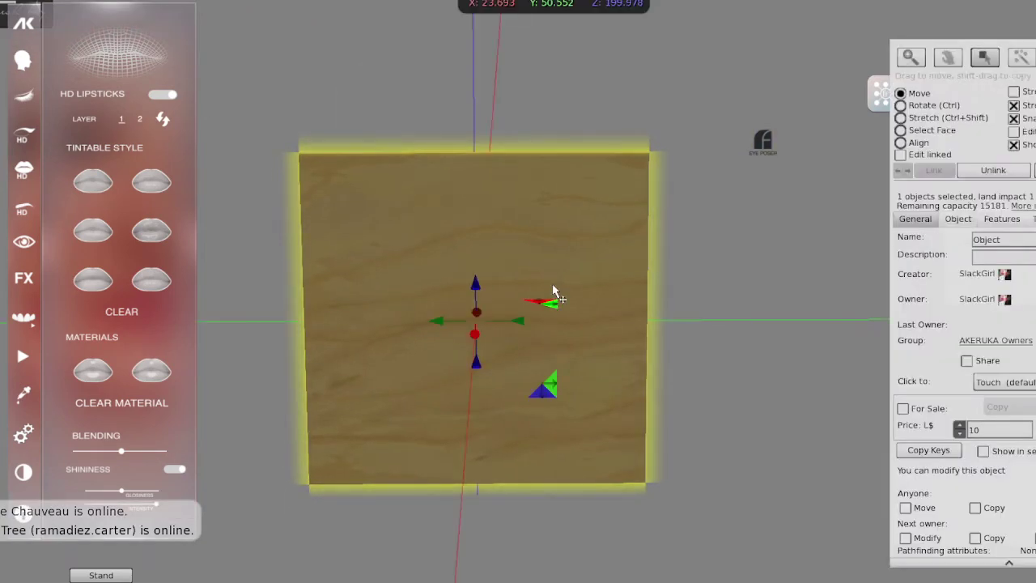
click(1032, 219)
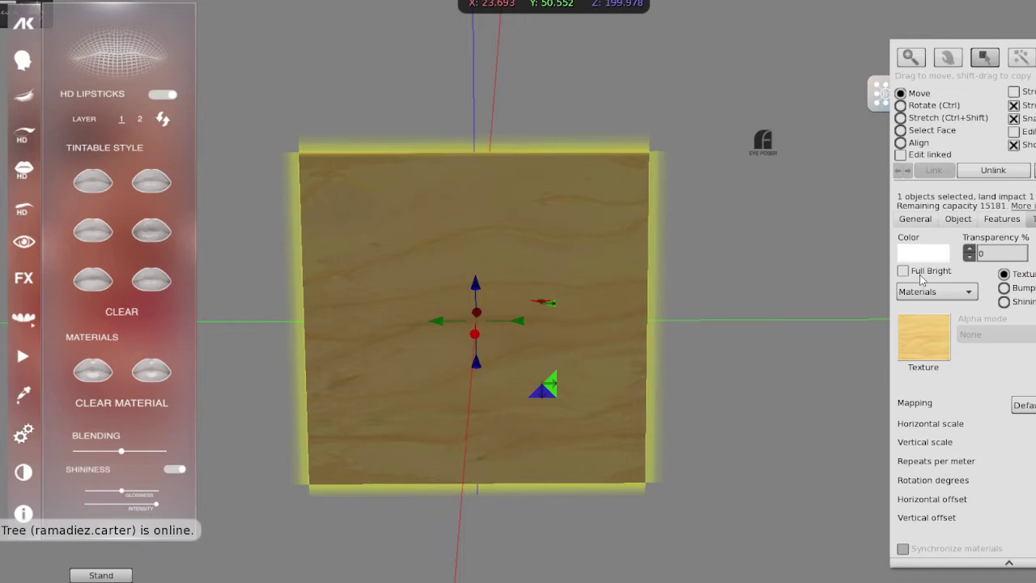
drag(1035, 76, 778, 68)
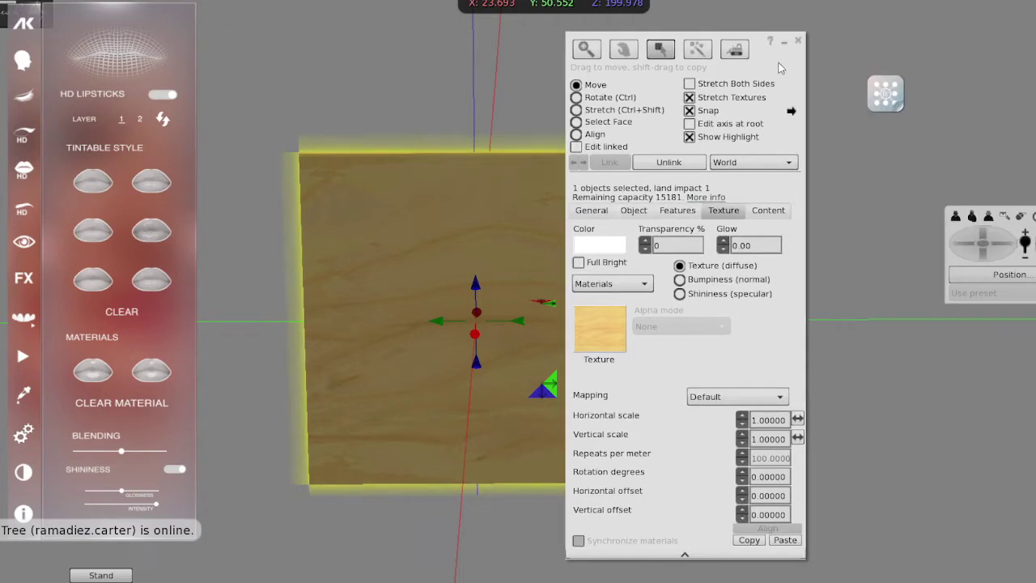
click(580, 265)
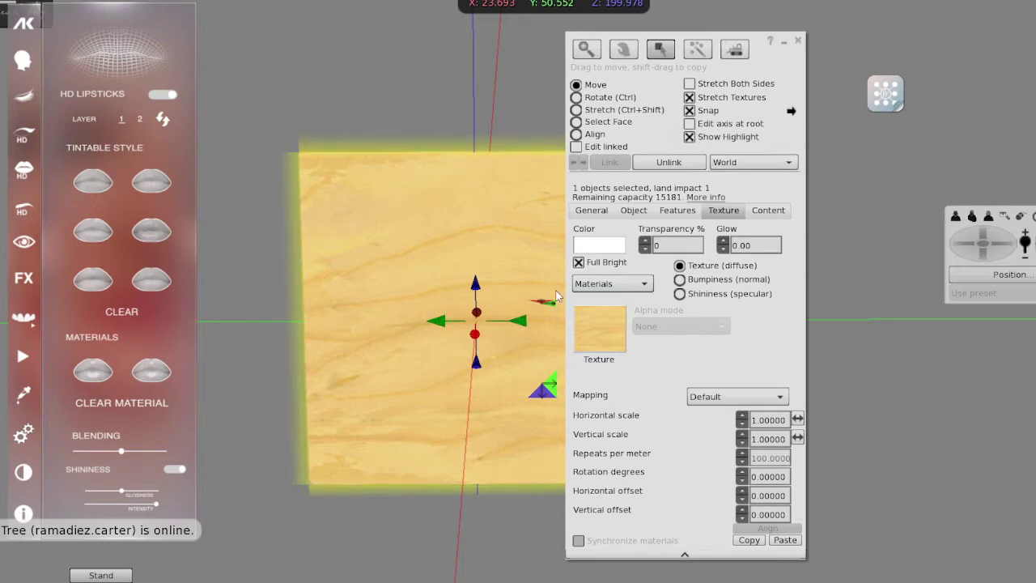
Step: Apply the VENDORLIPSHU7D texture from the NHD 01 inventory folder to the front of the panel
key(ctrl+i)
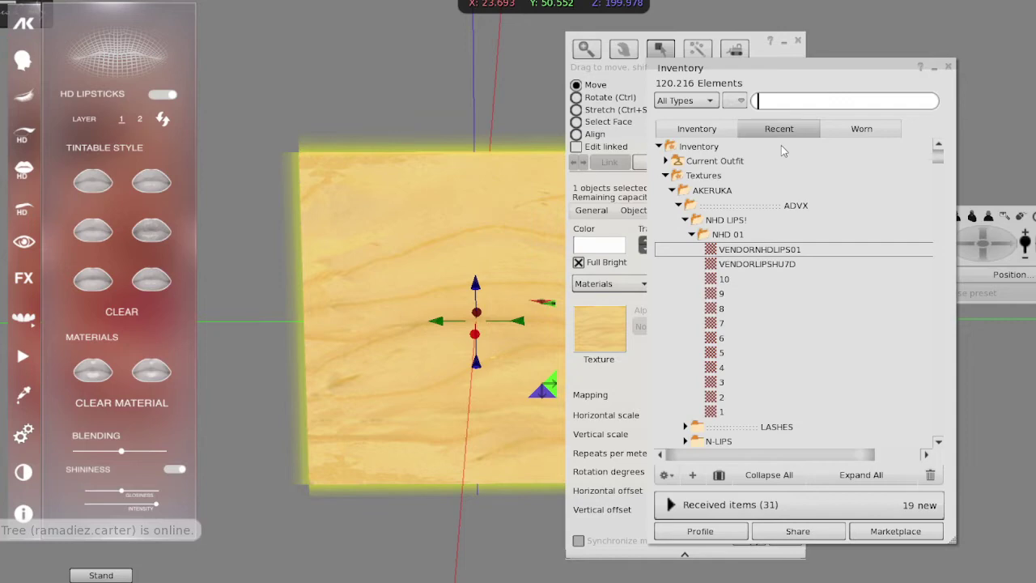
drag(773, 71, 92, 26)
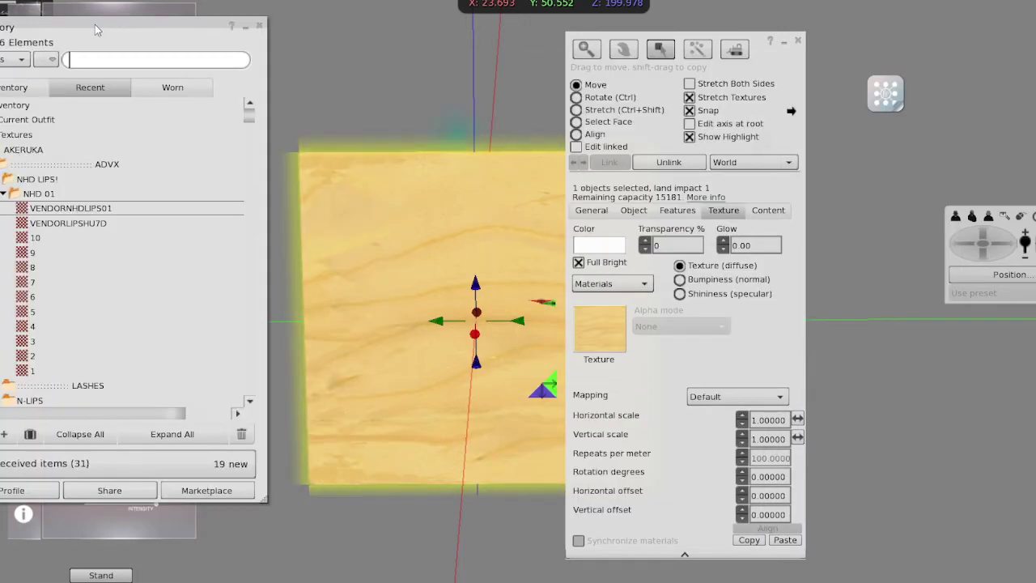
drag(79, 231, 423, 272)
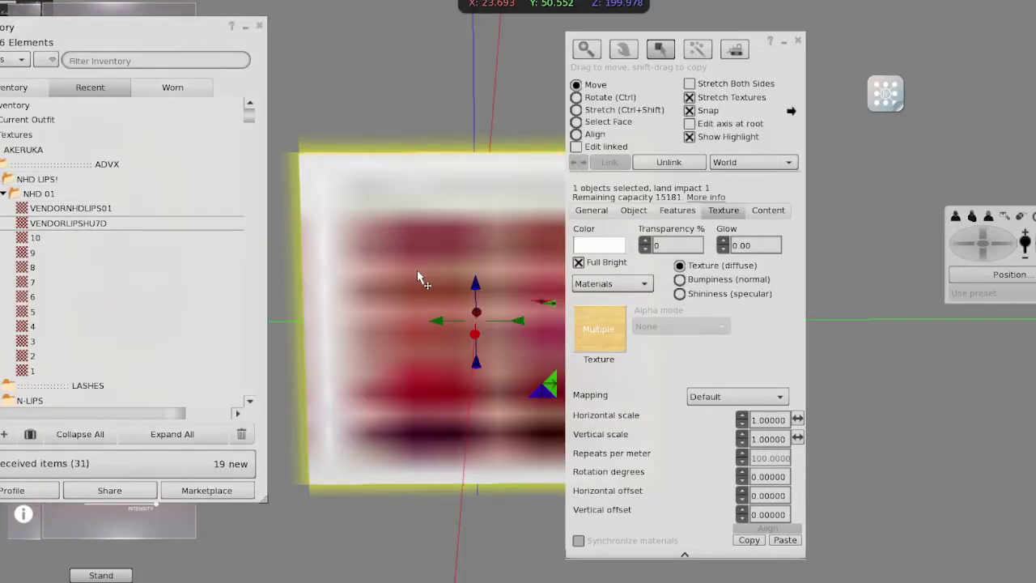
Step: Narrow the panel along its Y axis to a portrait format that suits the lipstick vendor picture
drag(750, 56, 902, 55)
key(ctrl+shift)
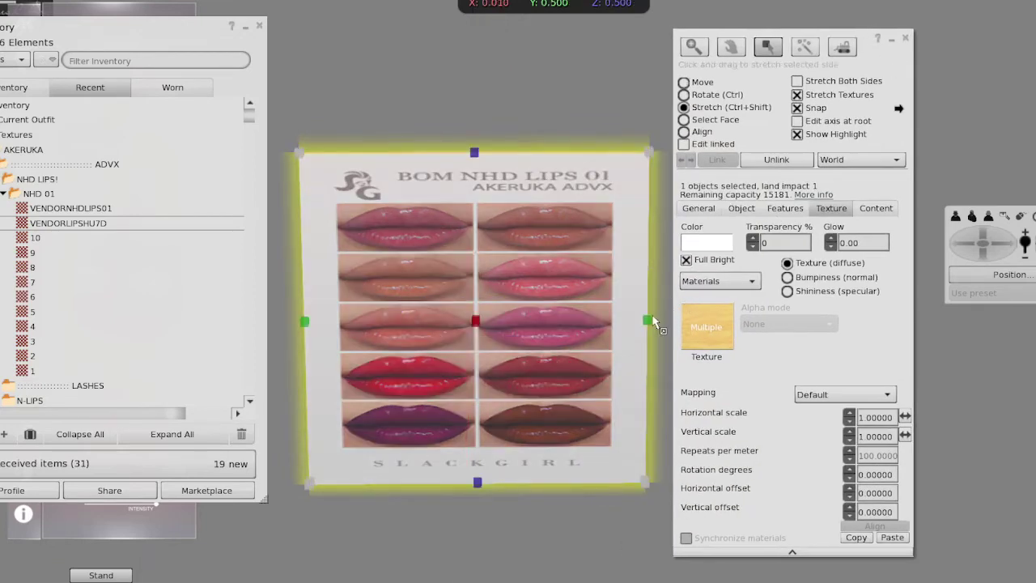
drag(647, 323, 518, 318)
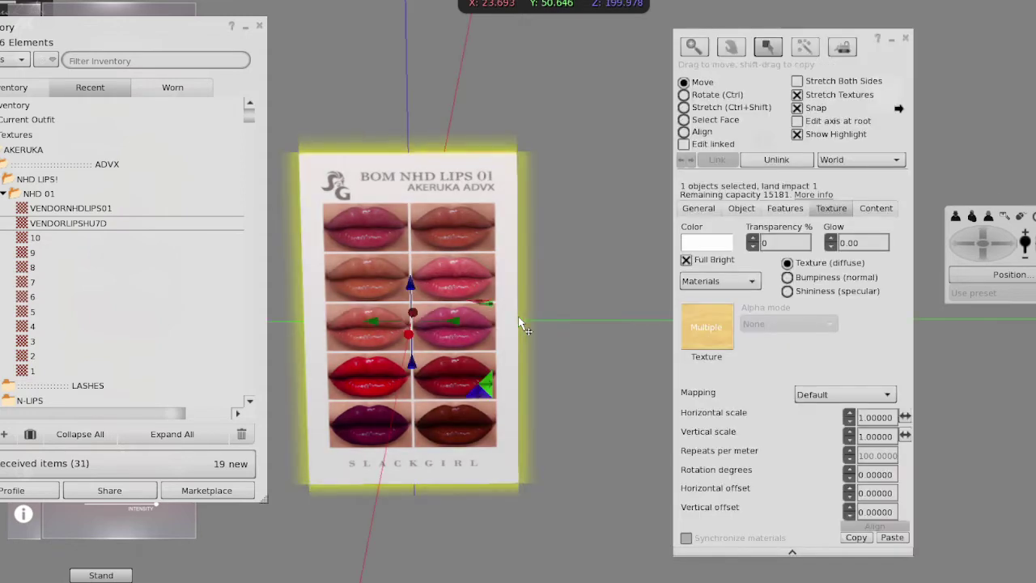
Step: Place two shrunken copies of the panel just in front of it, covering the two lip pictures in the top row
alt+drag(458, 328, 514, 280)
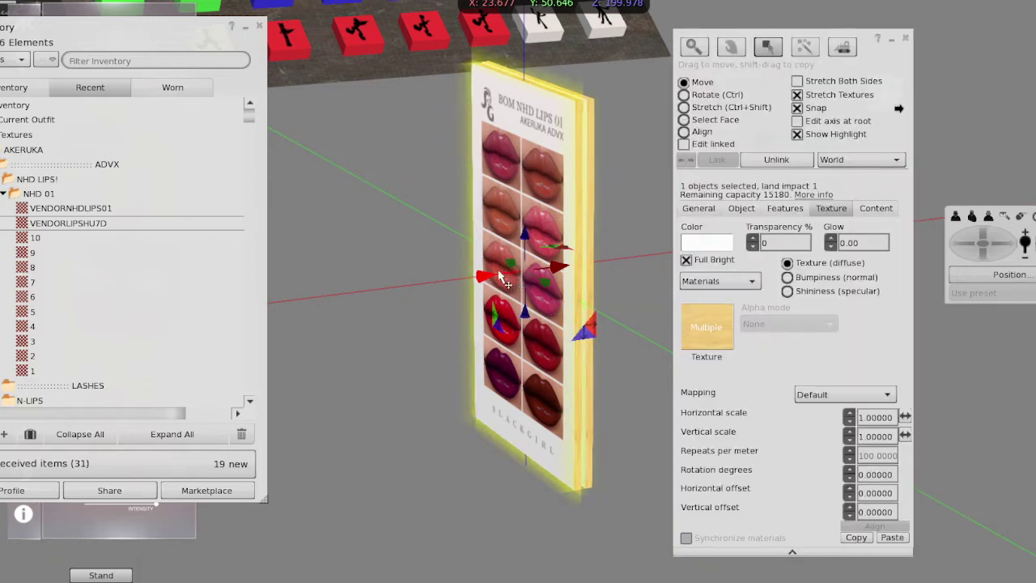
alt+click(546, 270)
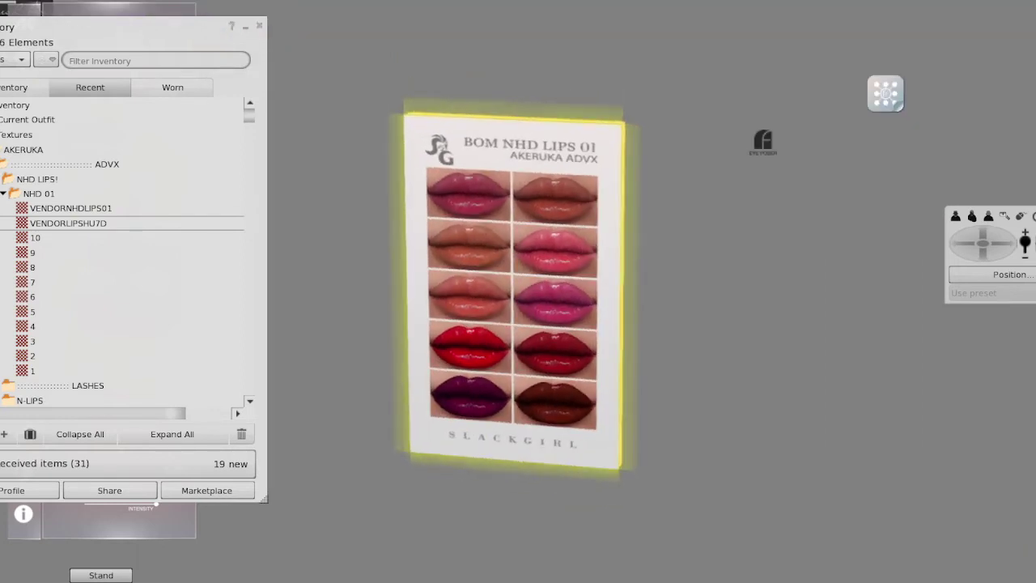
alt+drag(490, 155, 511, 421)
drag(619, 441, 592, 196)
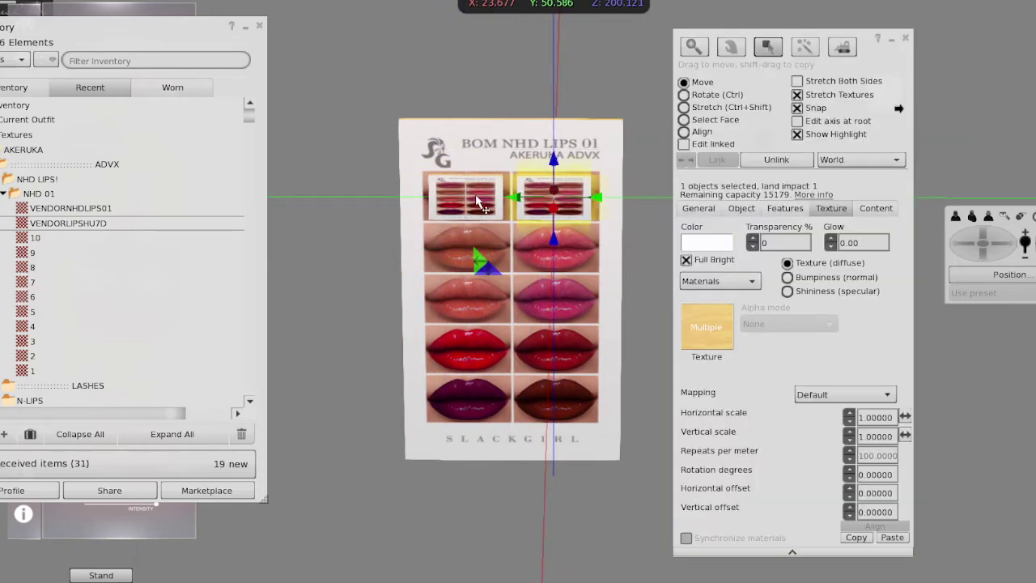
Step: Duplicate the pair of small panels downward over the lip pictures in the four remaining rows
shift+click(477, 201)
click(700, 145)
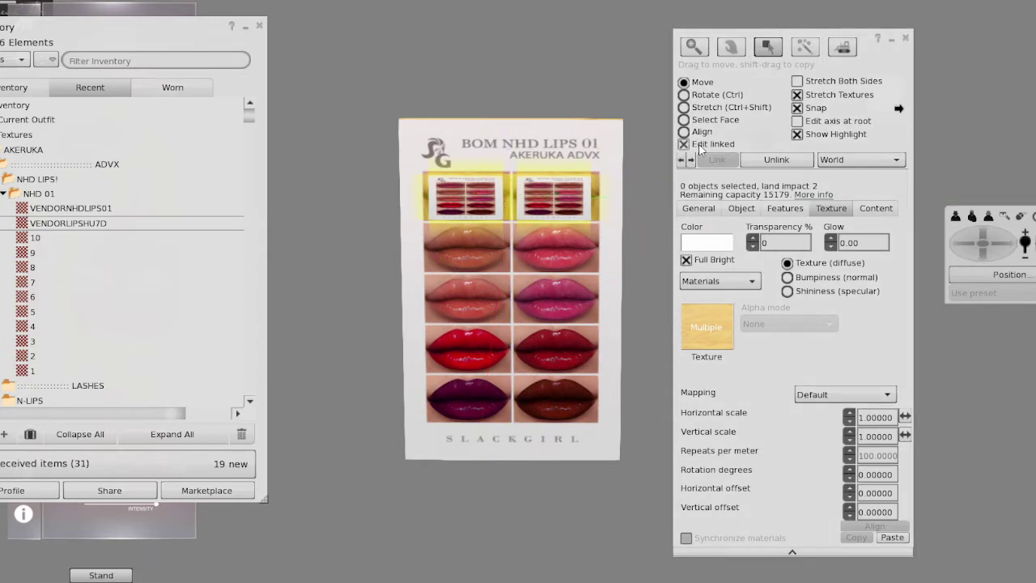
drag(510, 164, 513, 215)
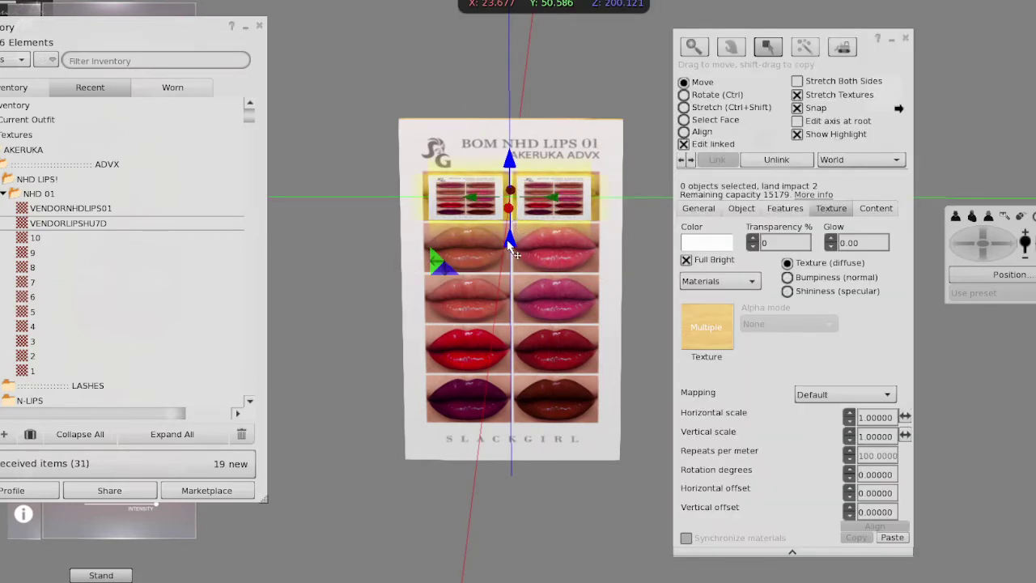
drag(512, 253, 528, 254)
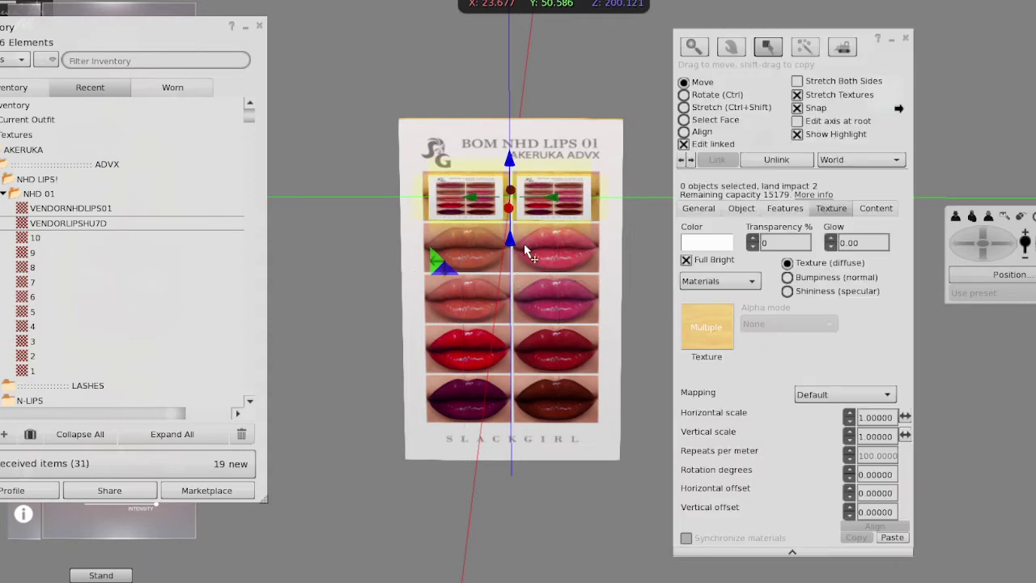
click(705, 146)
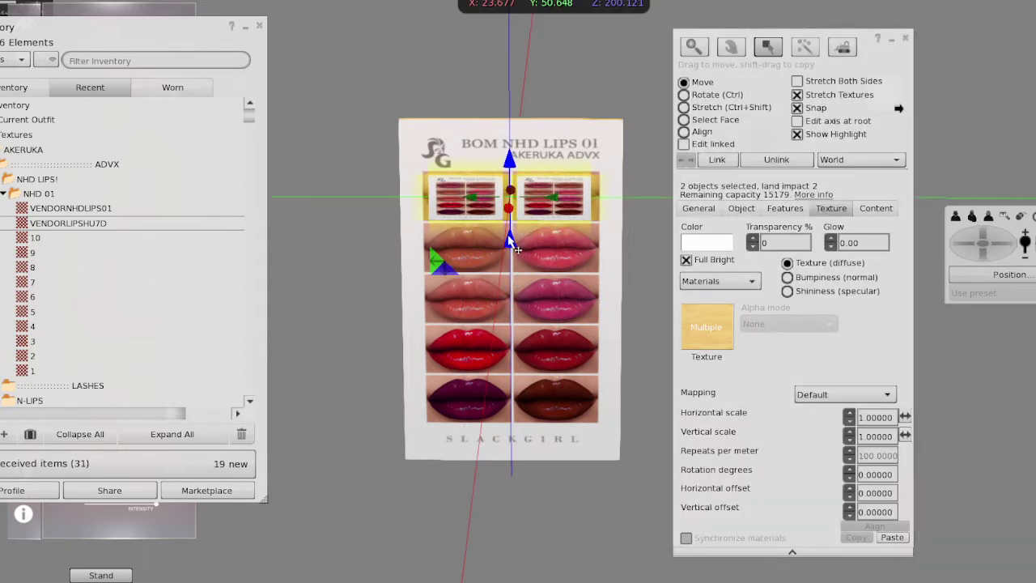
drag(509, 241, 518, 447)
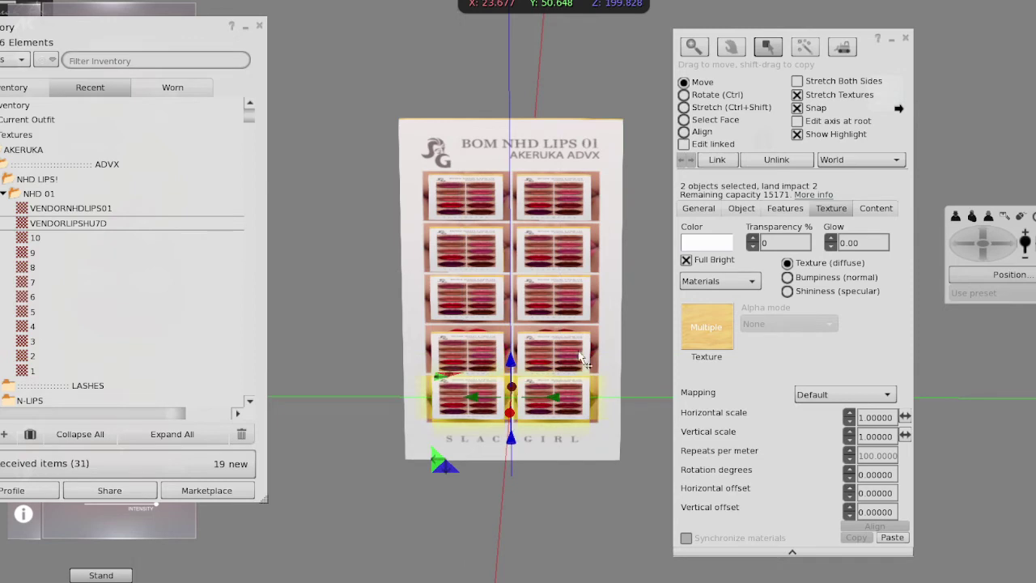
Step: Select all ten small panels over the lip pictures and link them into one object
shift+click(567, 324)
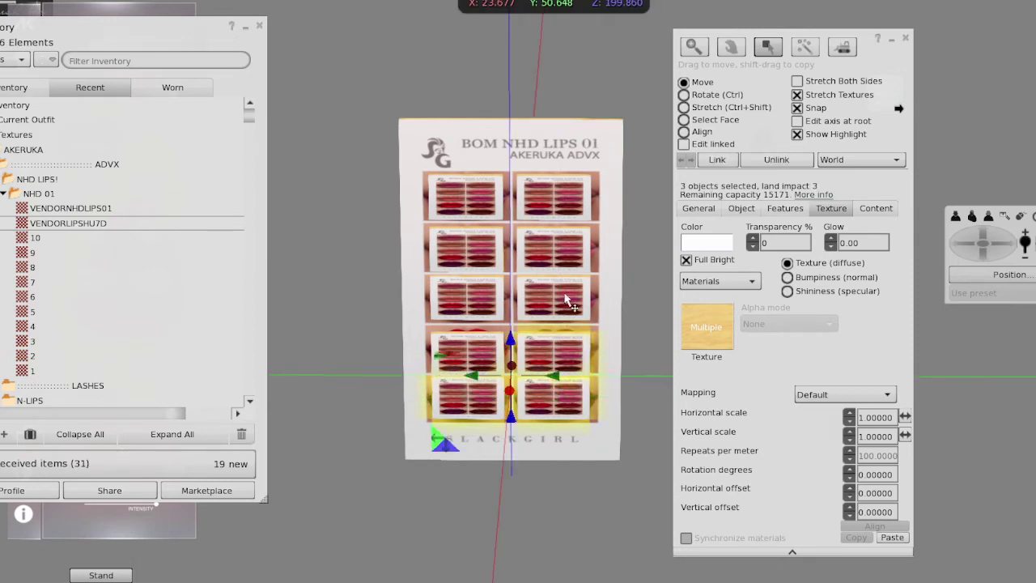
shift+click(568, 296)
shift+click(565, 250)
shift+click(563, 201)
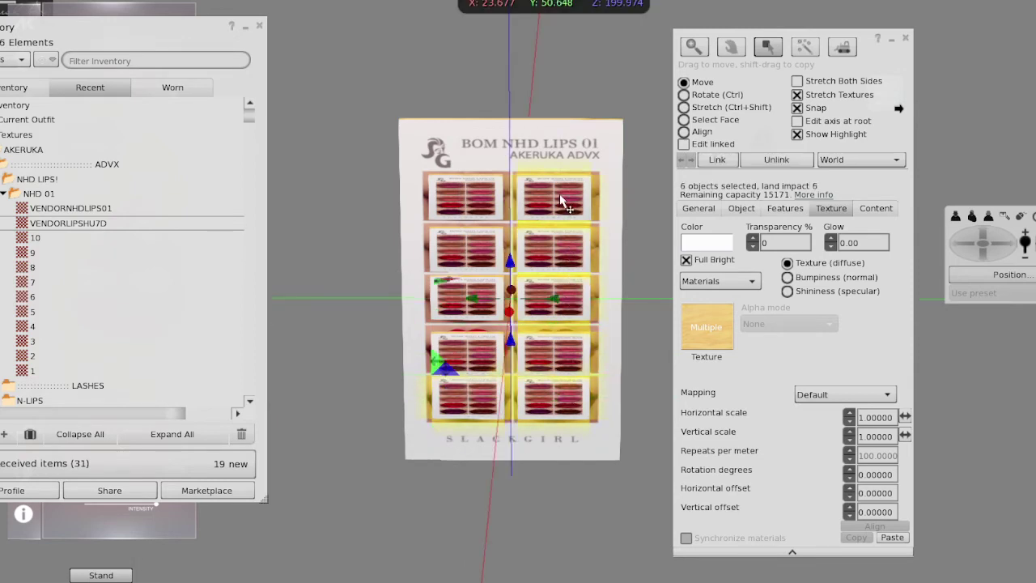
shift+click(483, 354)
shift+click(484, 251)
shift+click(480, 203)
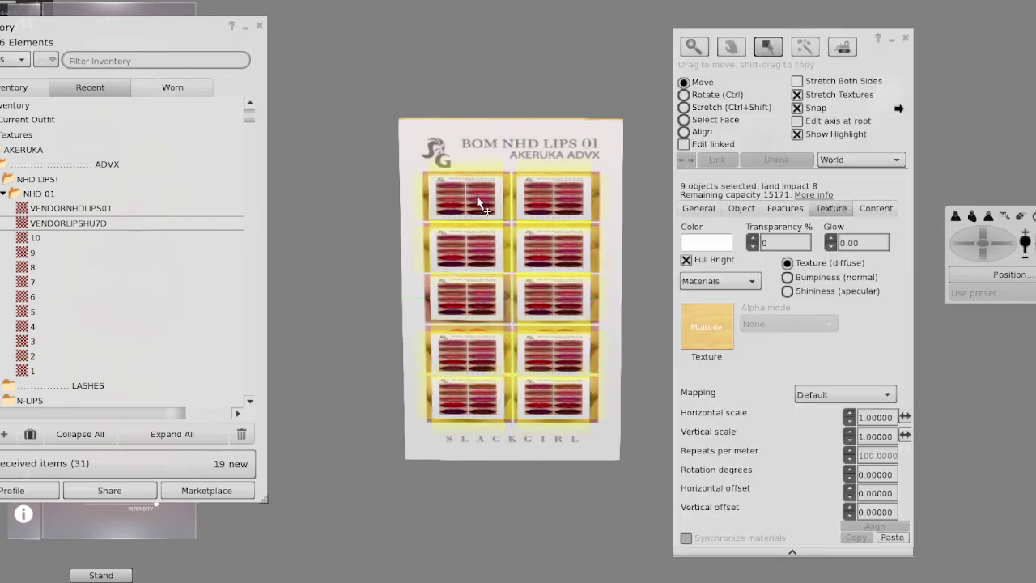
shift+click(489, 305)
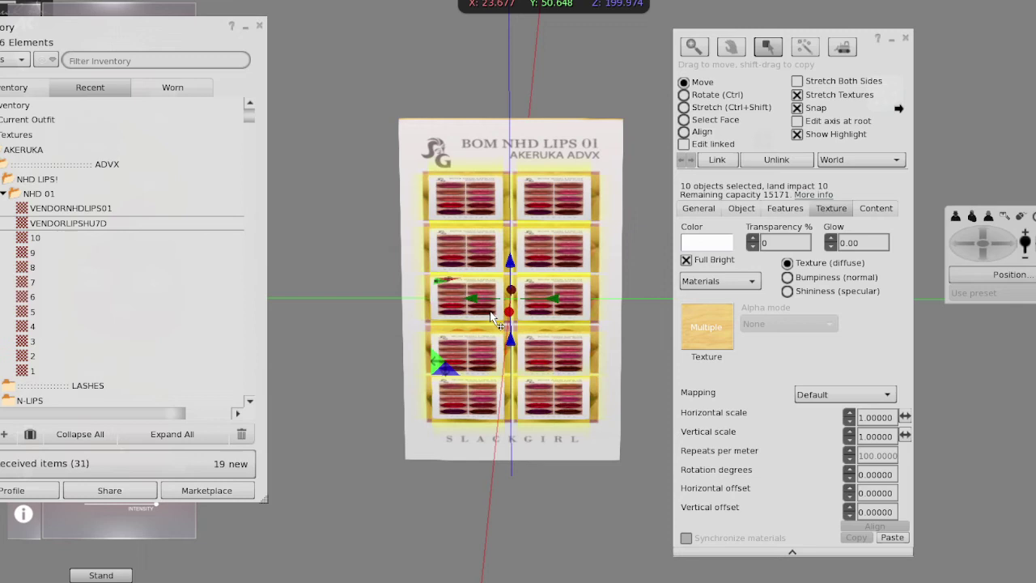
click(718, 159)
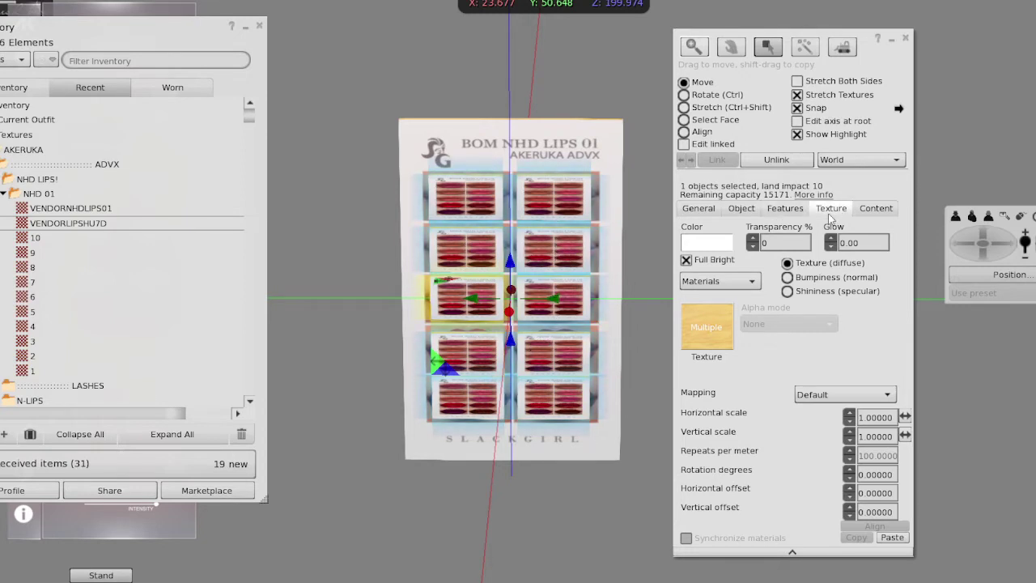
Step: Apply the default transparent texture to the linked set of small panels
click(706, 336)
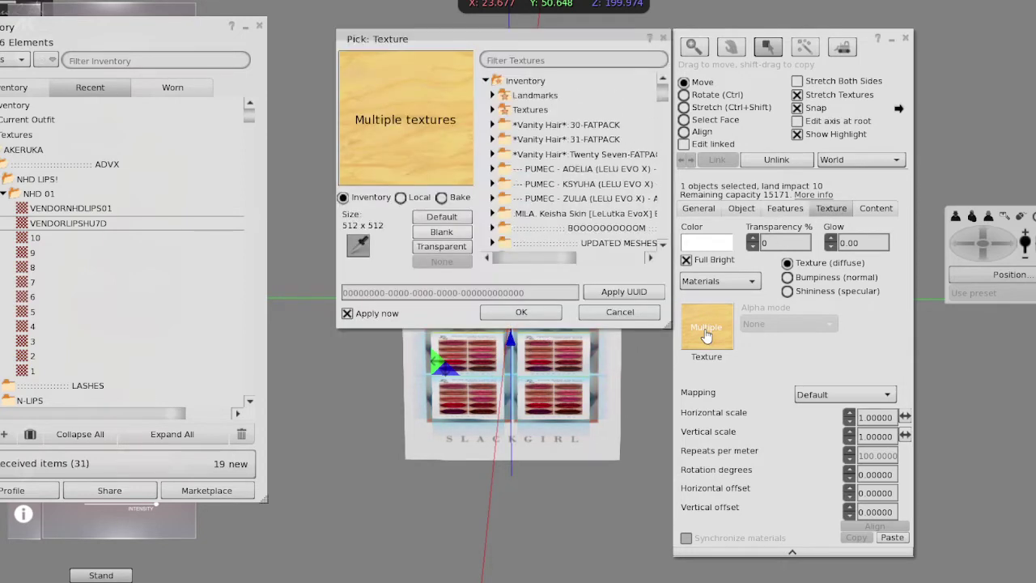
click(441, 247)
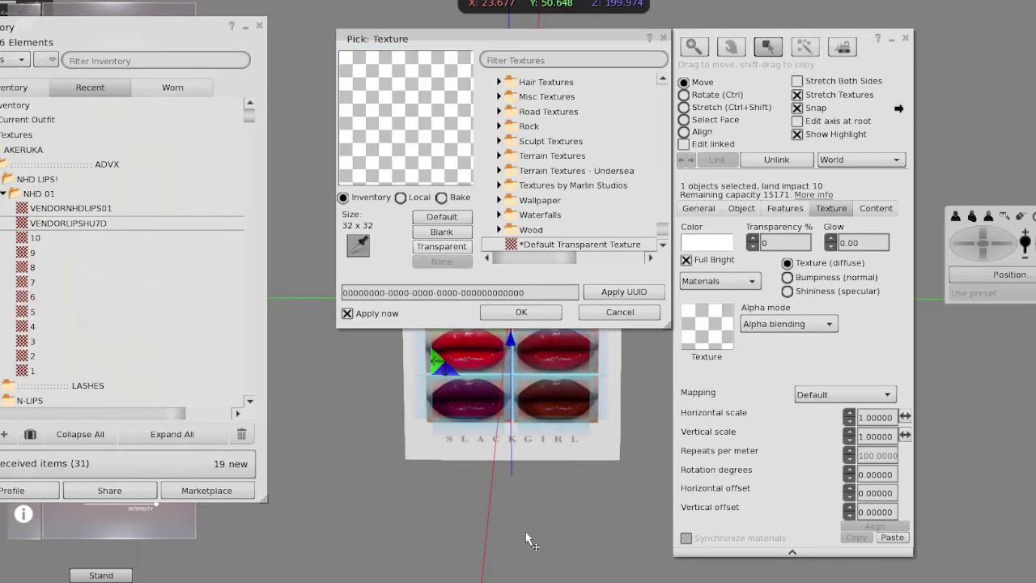
alt+click(301, 188)
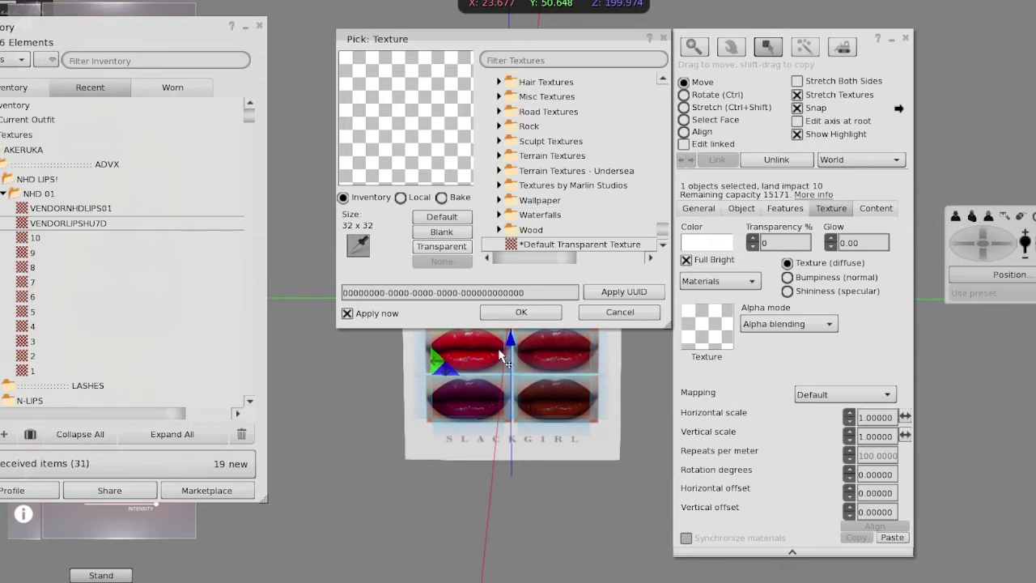
click(522, 311)
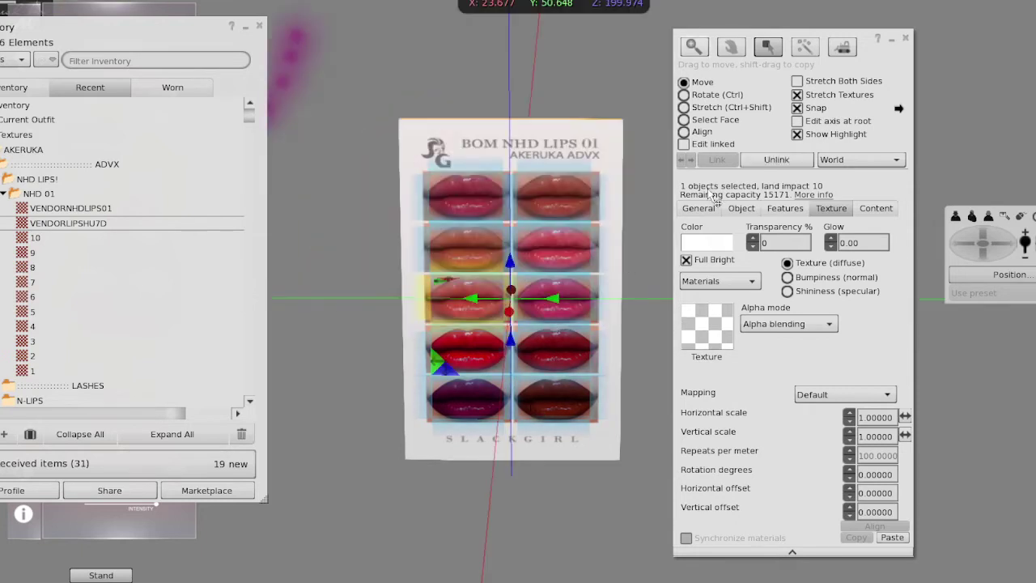
Step: Link the small panels to the vendor board, with the board selected last as the root
shift+click(544, 147)
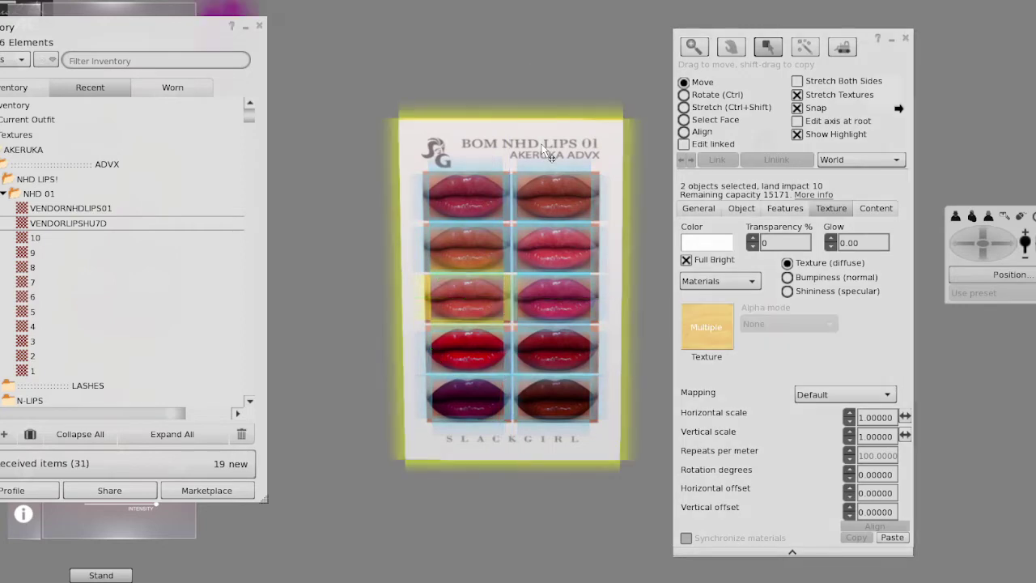
click(717, 159)
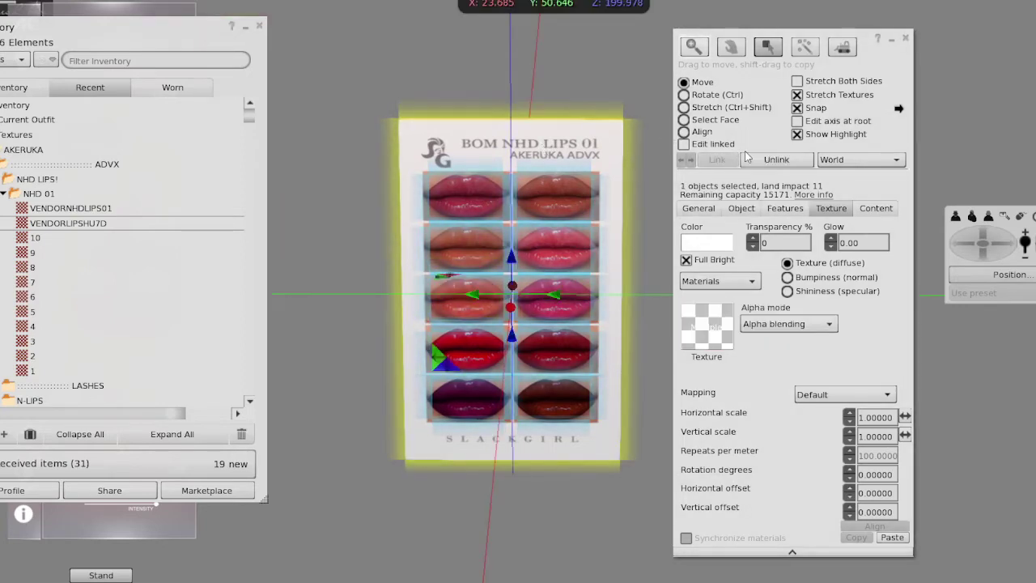
Step: Locate the [AK ADVX] Dev Kit script in the inventory's _[AK ADVX] DEVELOPER KIT folder under MESH HEADS
drag(888, 65, 858, 37)
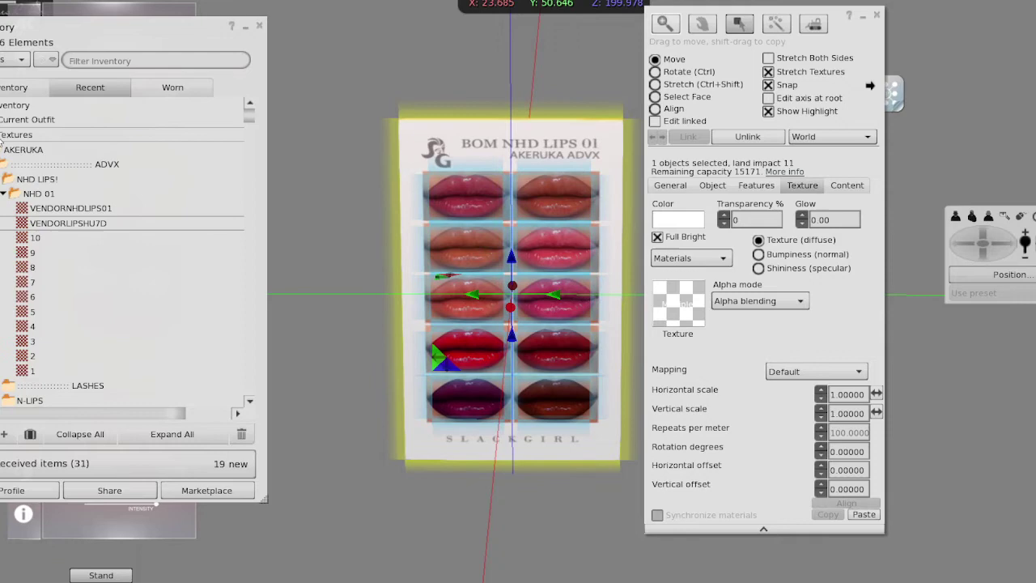
click(2, 134)
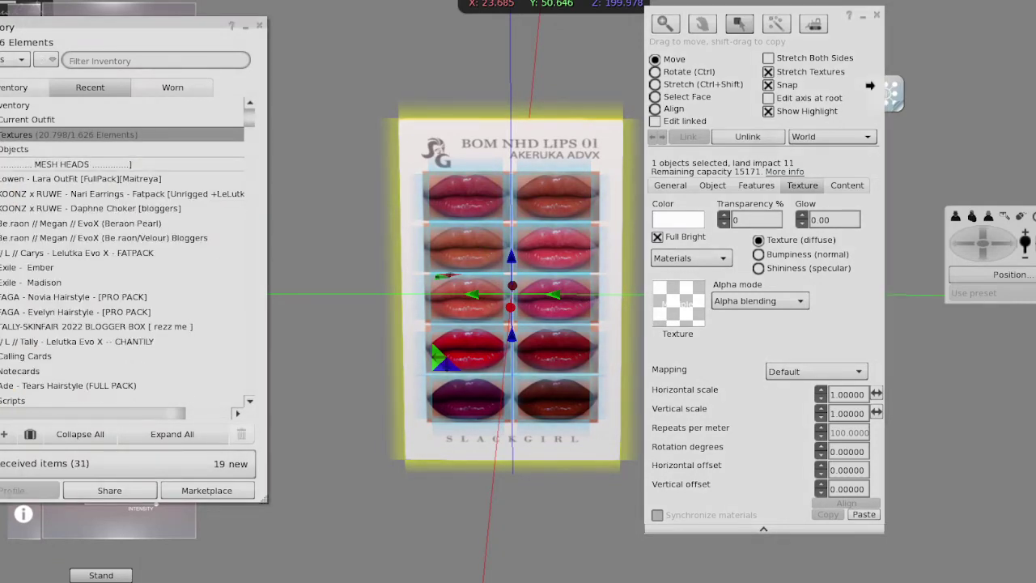
click(2, 164)
scroll(117, 166, down, 2)
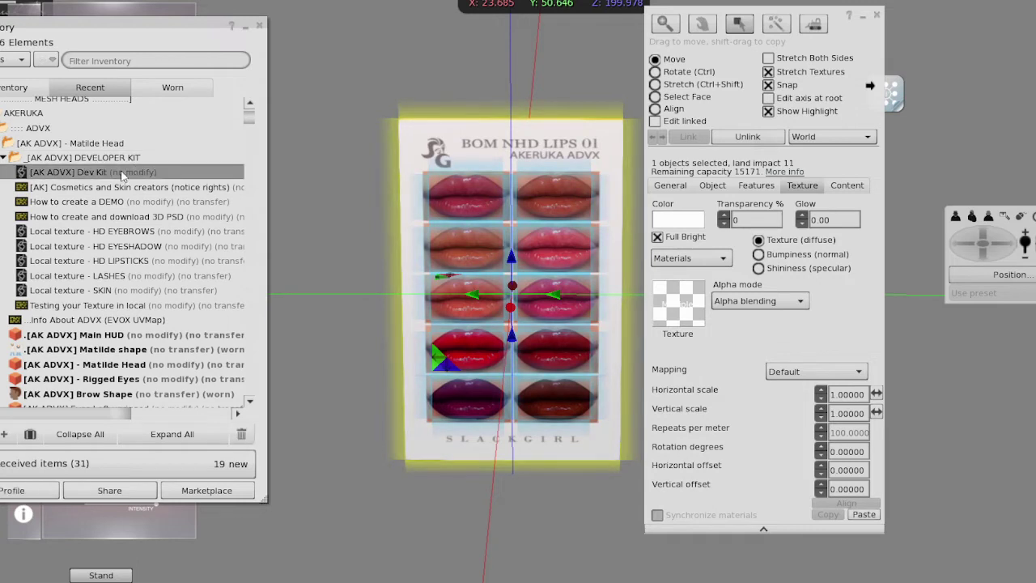
Step: Inspect the Dev Kit script's properties, switching the next owner's Transfer permission on and back off
right_click(122, 172)
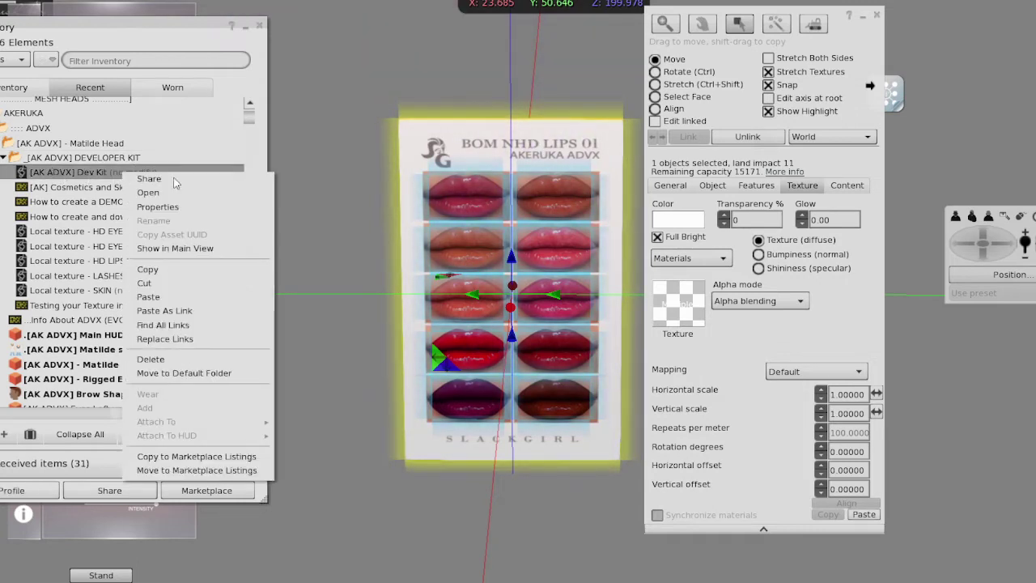
click(158, 207)
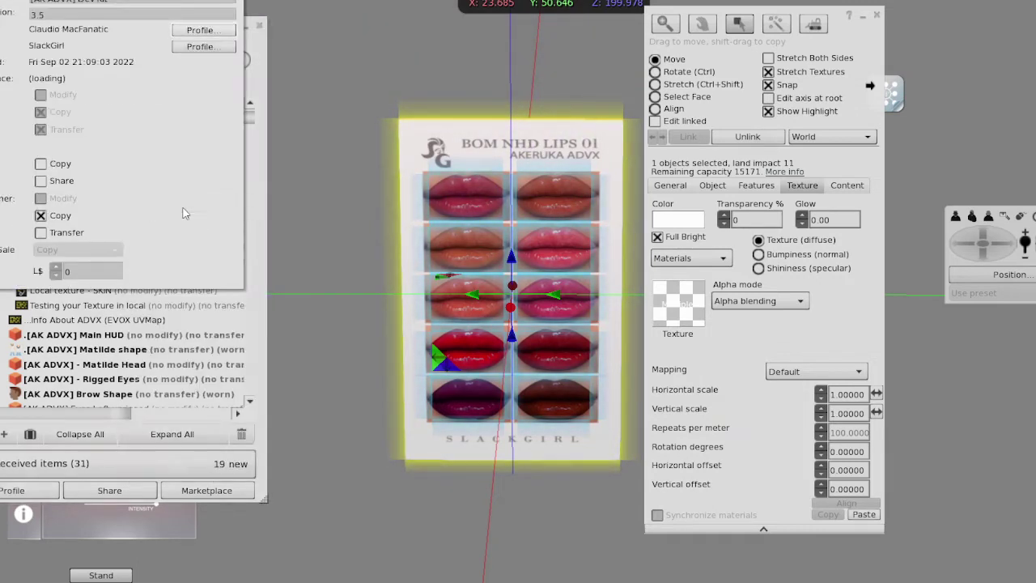
click(53, 234)
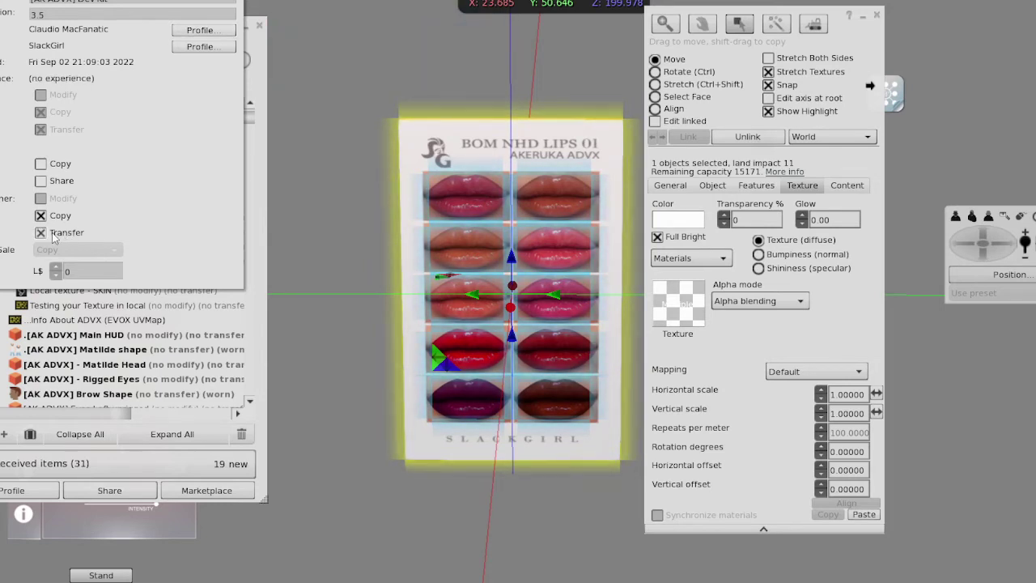
click(42, 235)
key(ctrl+w)
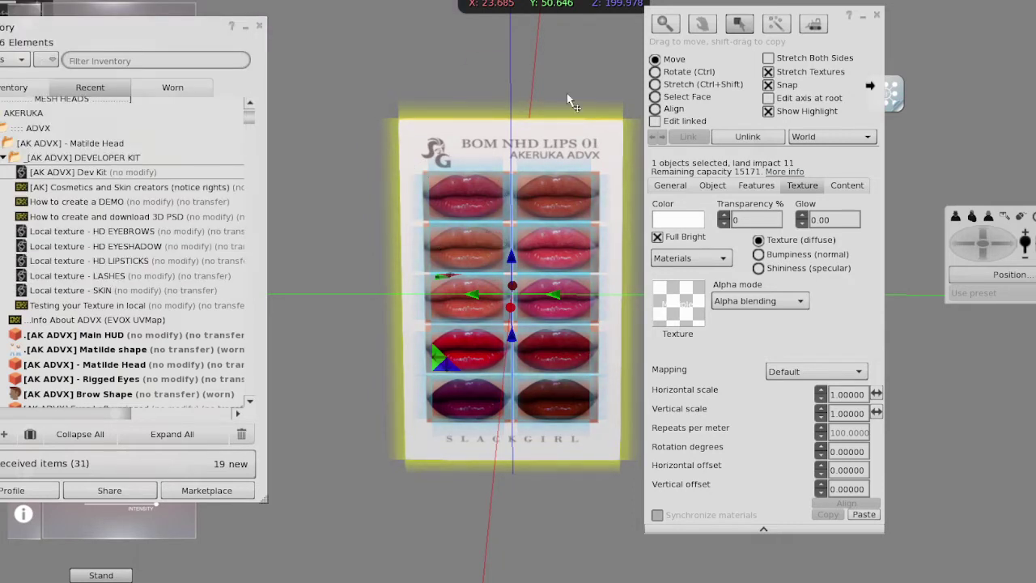
Step: Add the [AK ADVX] Dev Kit script to the linked vendor board's contents and finish editing the board
click(63, 173)
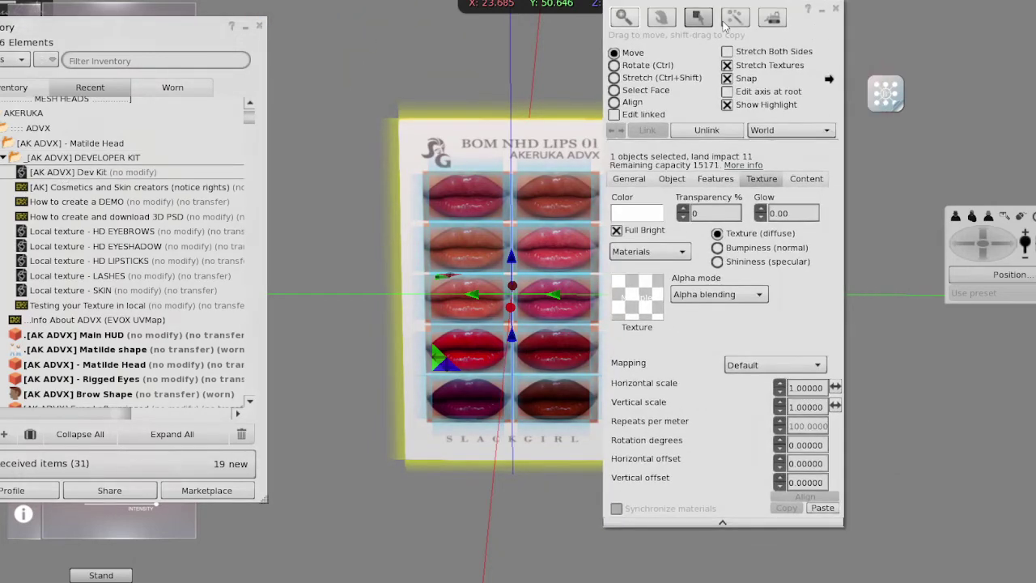
drag(864, 38, 451, 32)
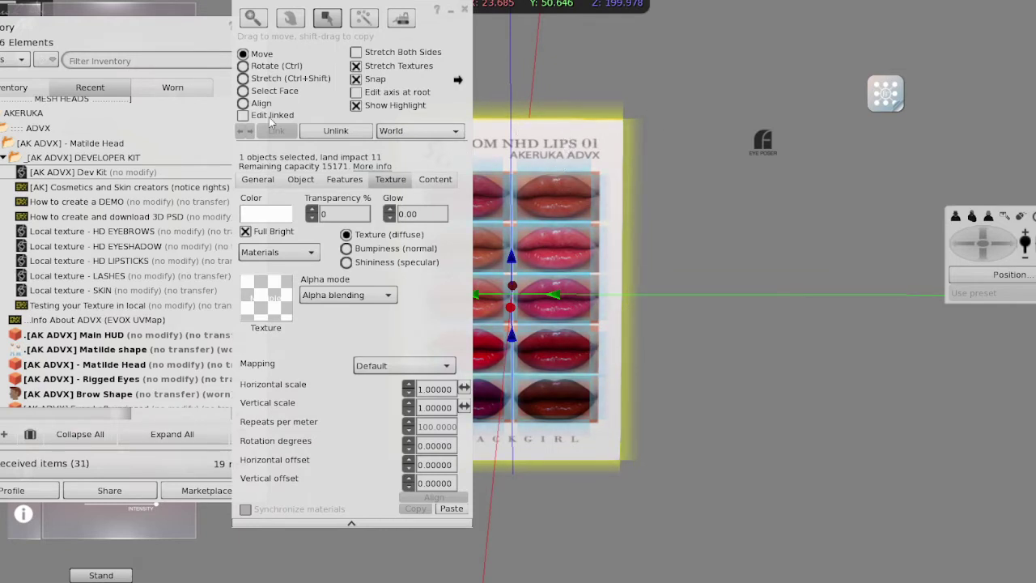
click(447, 181)
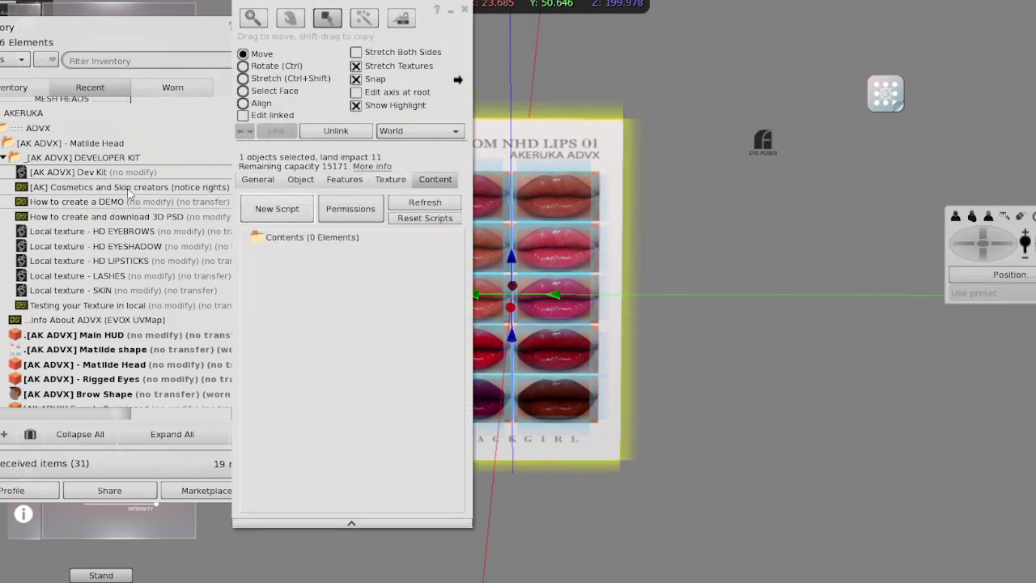
drag(89, 172, 351, 352)
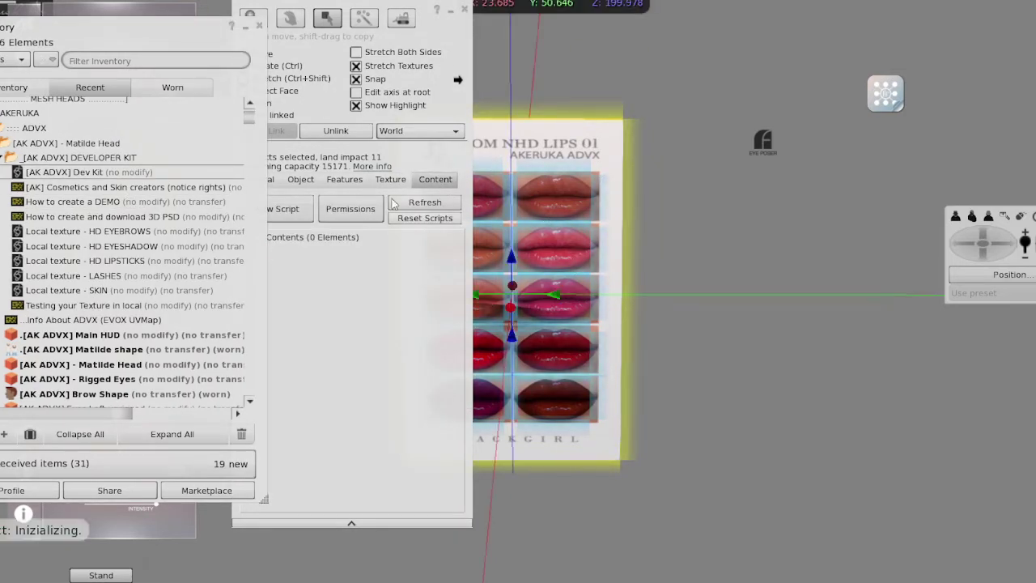
click(259, 25)
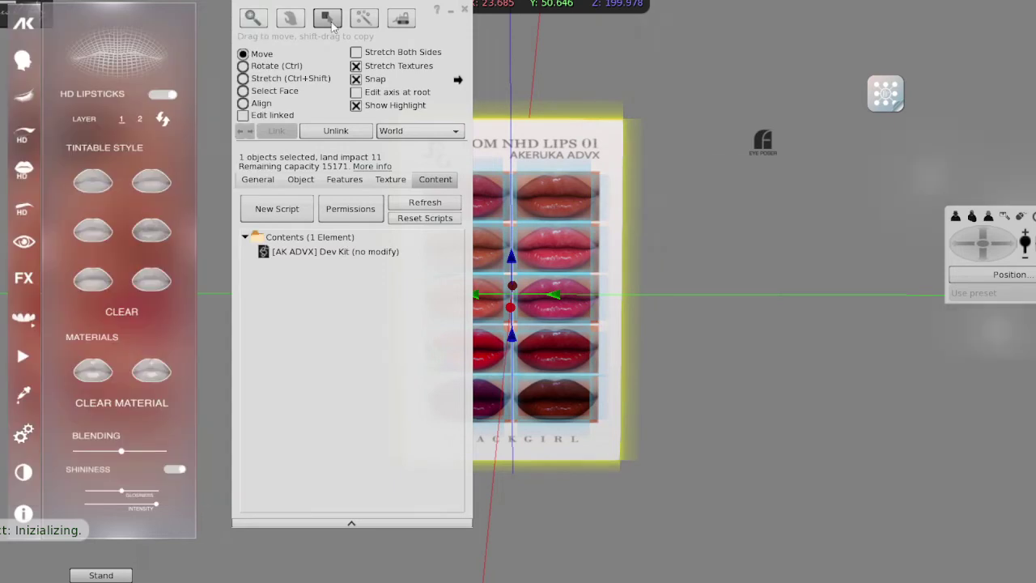
click(464, 10)
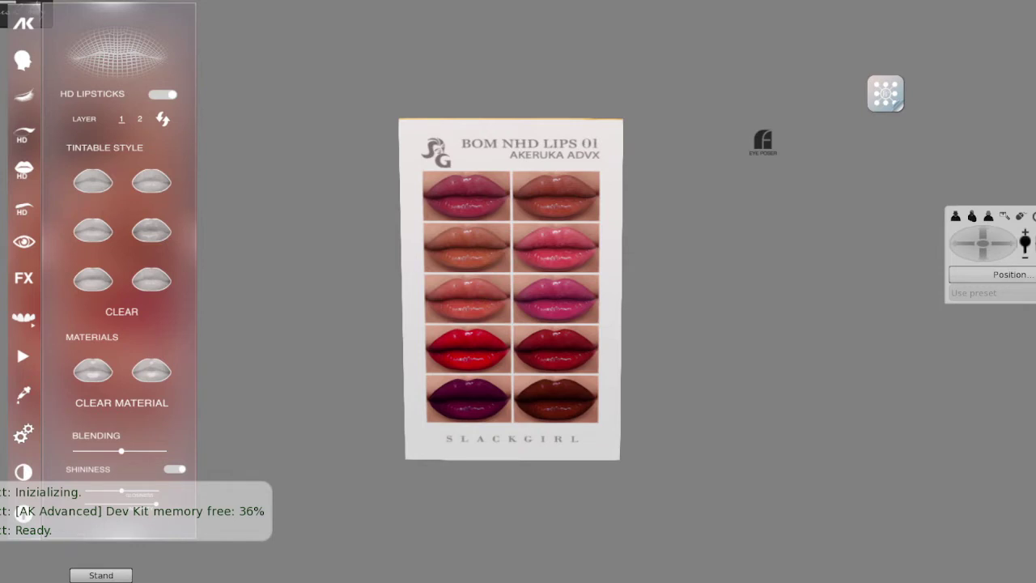
Step: Reopen the inventory and show the numbered lip textures of the NHD 01 folder beside the board
key(ctrl+i)
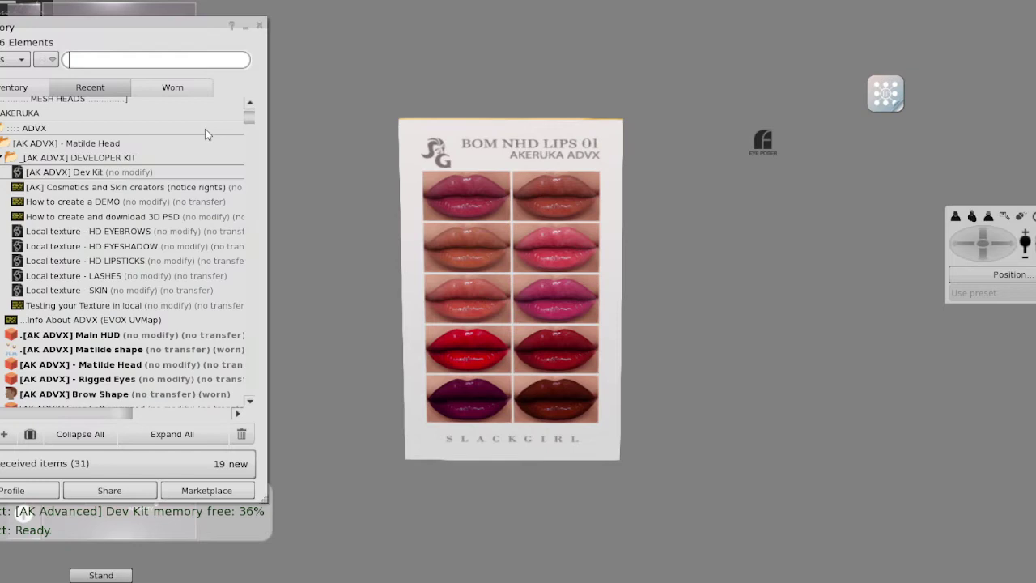
scroll(28, 185, up, 2)
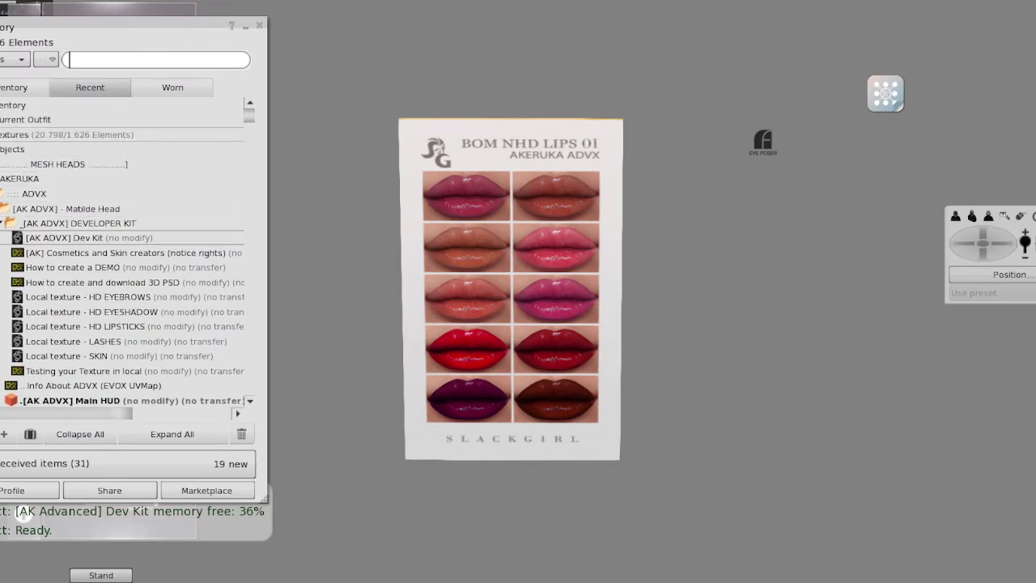
click(1, 135)
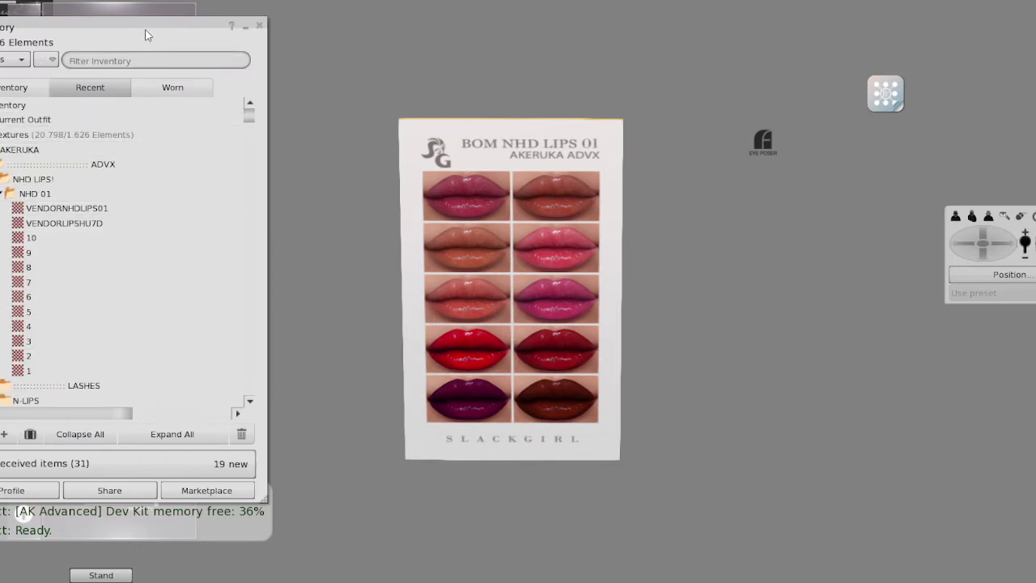
drag(146, 35, 264, 8)
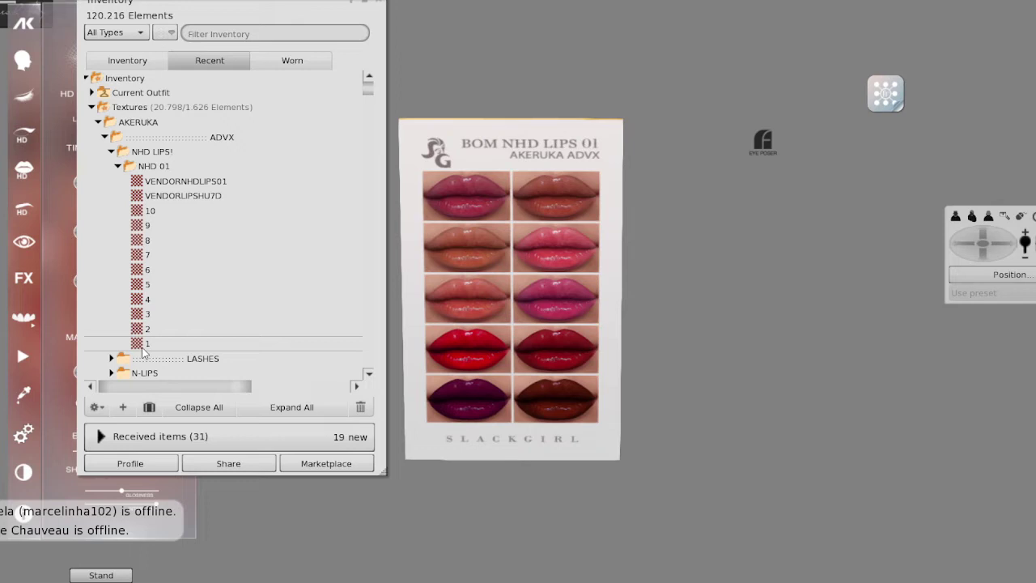
Step: Drop texture 1 on the board and assign it to the left lip button in the first row as HD LIPS, Diffuse
click(142, 347)
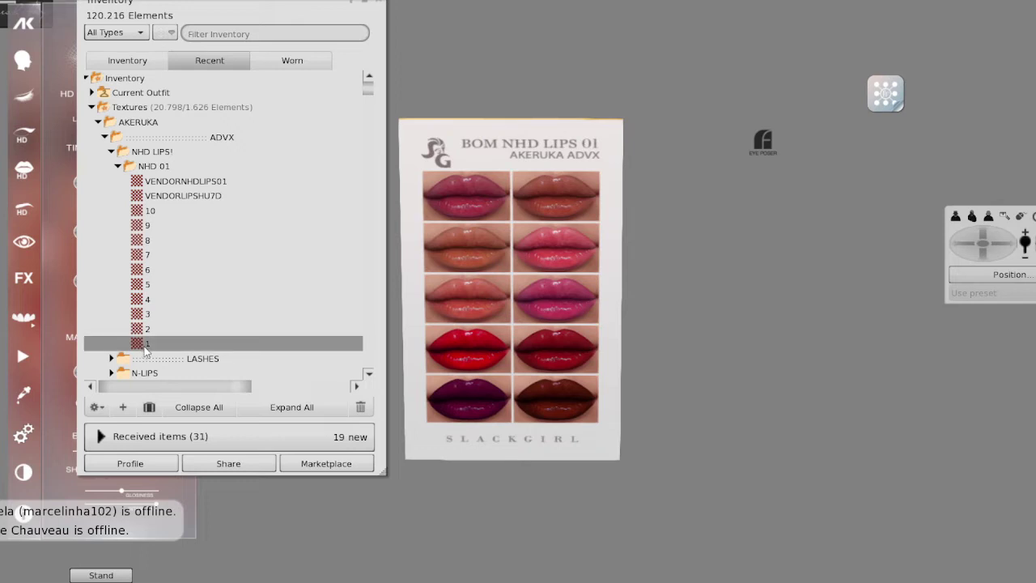
drag(145, 348, 521, 159)
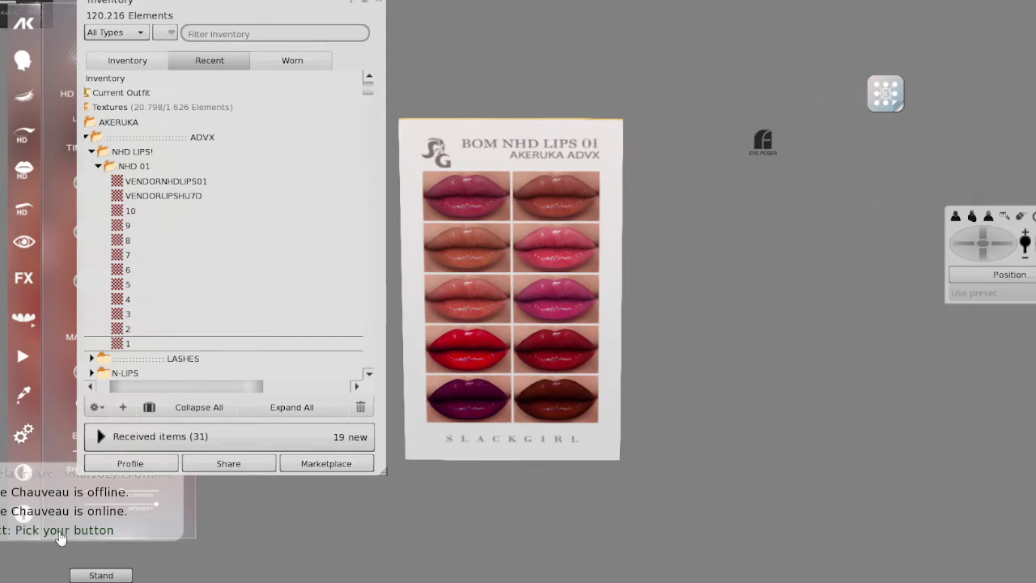
click(465, 199)
drag(1022, 22, 483, 29)
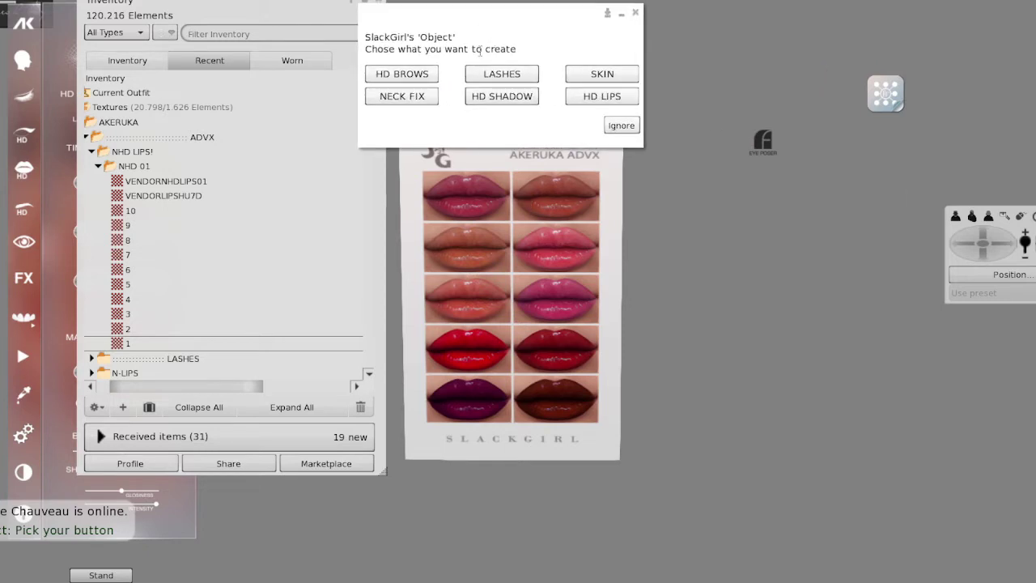
click(600, 97)
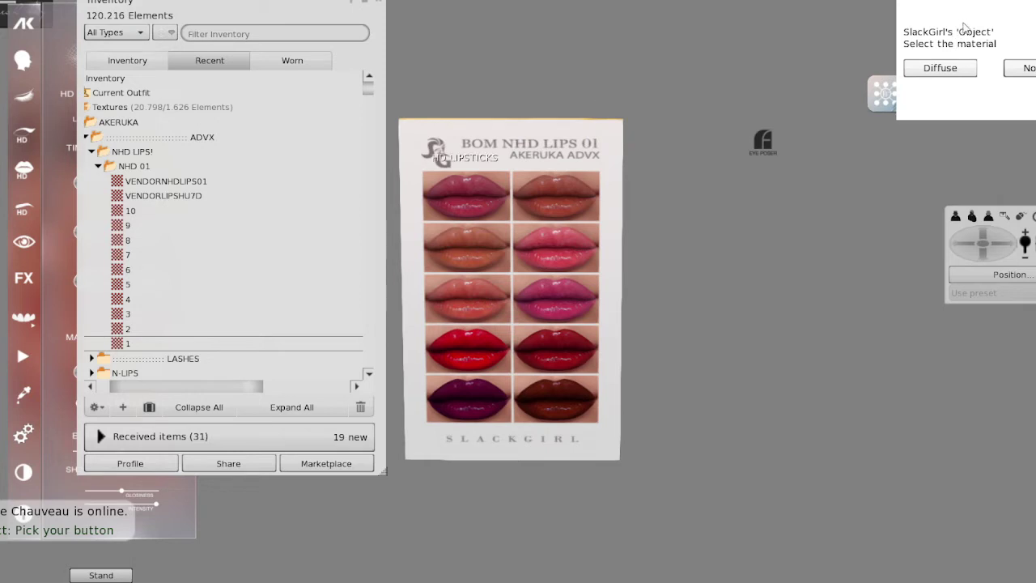
drag(951, 9, 407, 11)
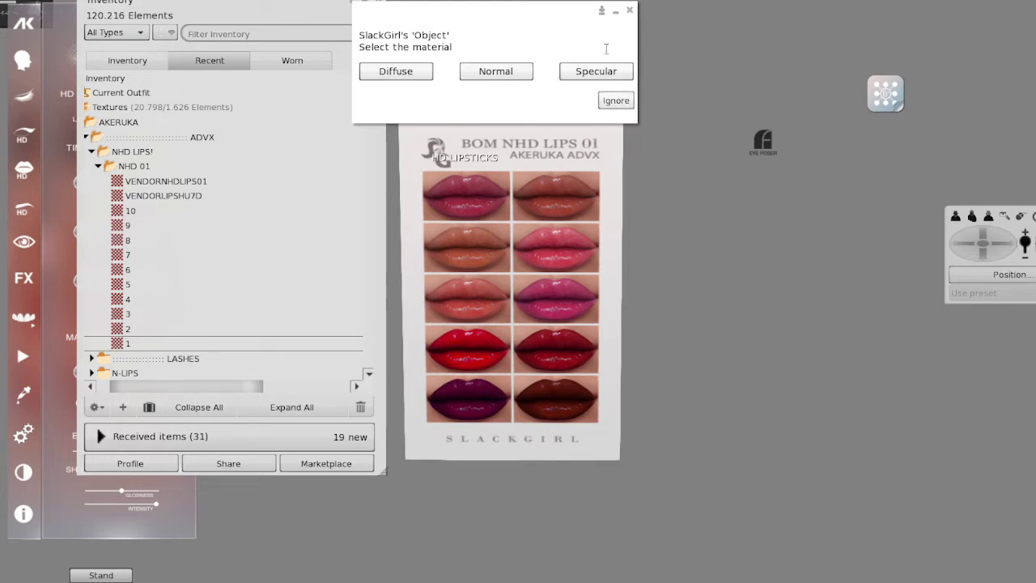
click(389, 72)
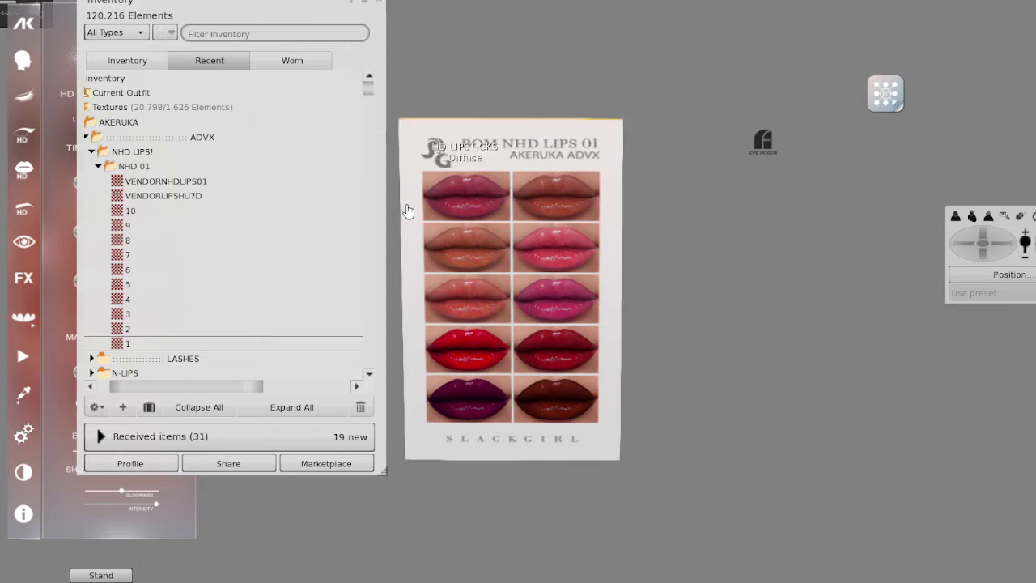
Step: Assign texture 2 to the right lip button in the first row as HD LIPS with the Diffuse material
drag(140, 334, 488, 160)
click(558, 196)
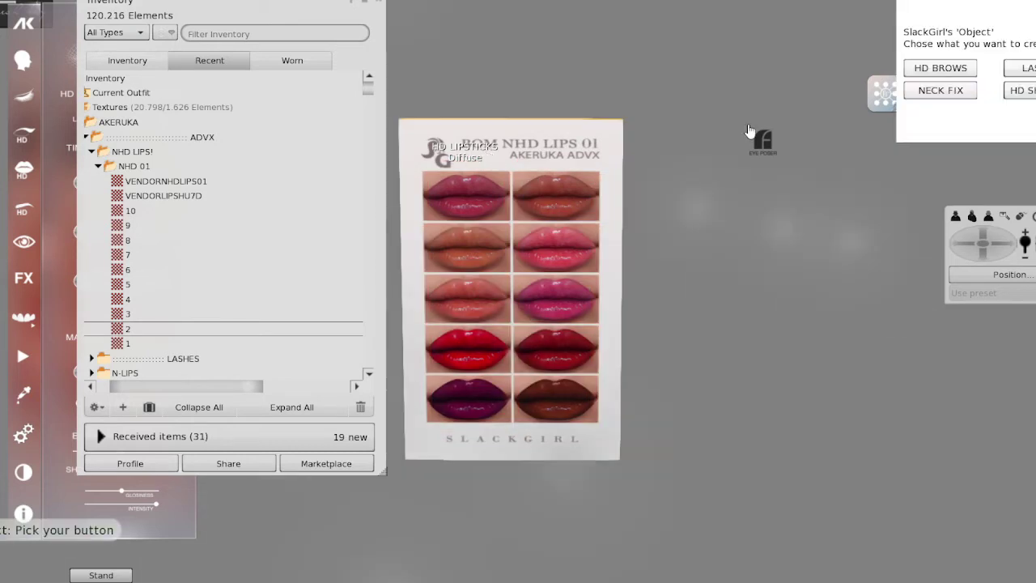
click(1035, 68)
click(941, 68)
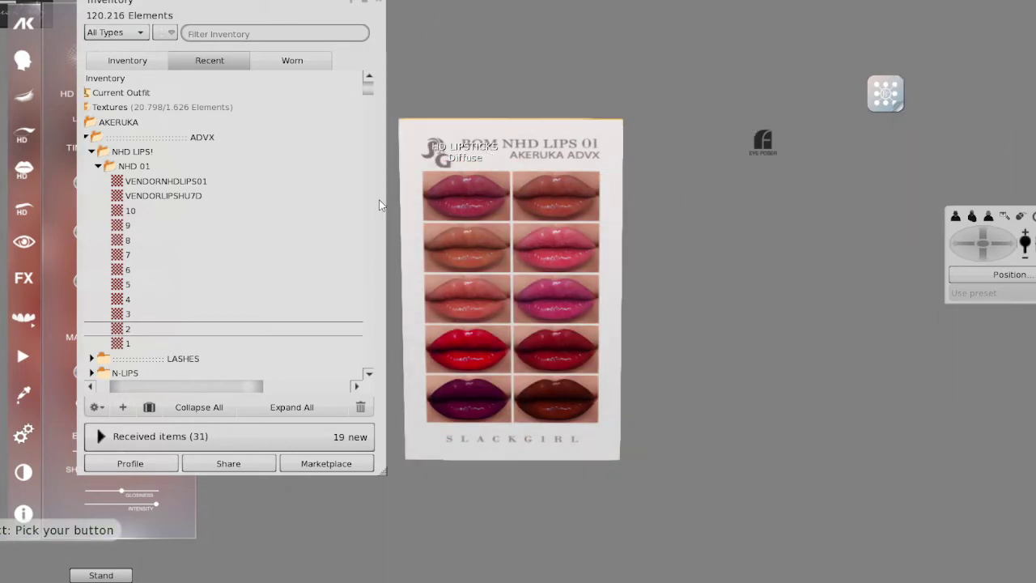
Step: Assign texture 3 to the left lip button in the second row as HD LIPS with the Diffuse material
drag(154, 316, 469, 221)
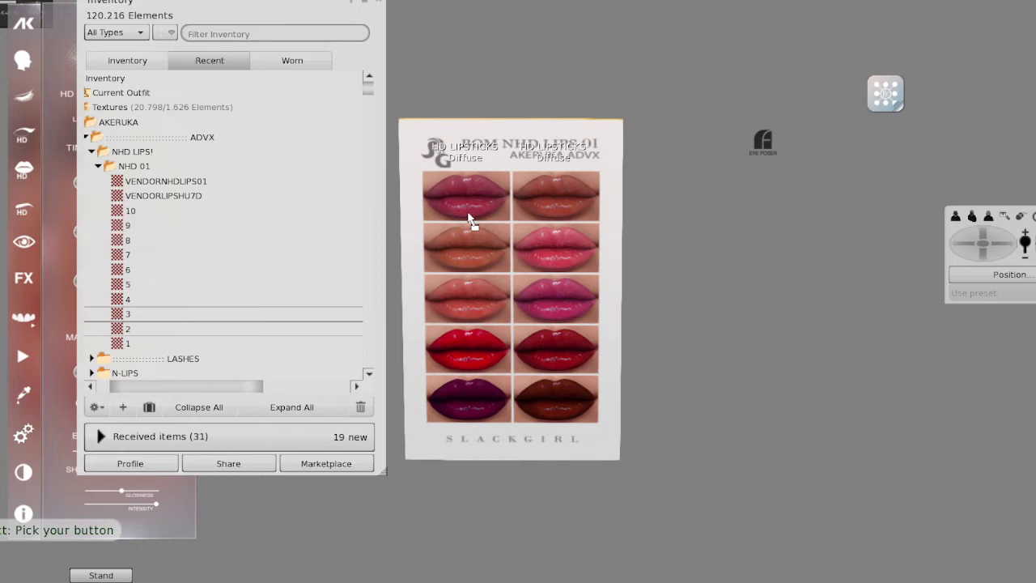
click(466, 251)
click(1035, 68)
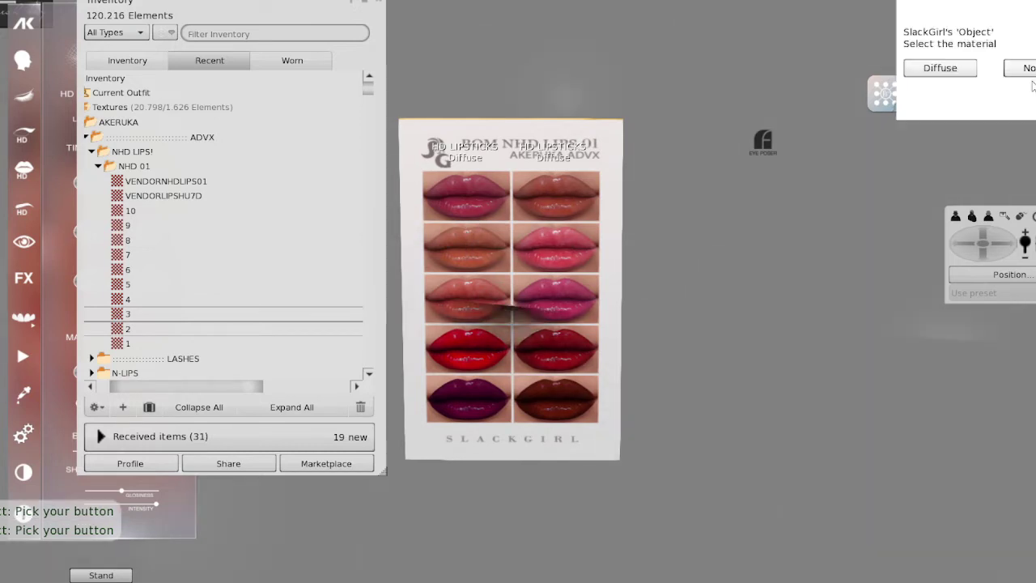
click(956, 68)
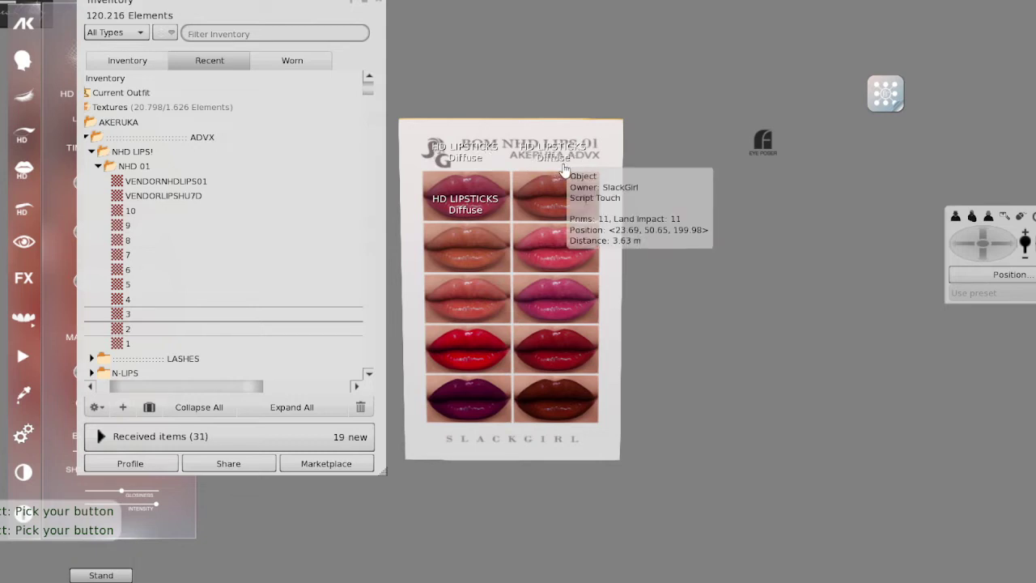
Step: Assign texture 4 to the right lip button in the second row as HD LIPS with the Diffuse material
drag(127, 300, 523, 157)
click(542, 236)
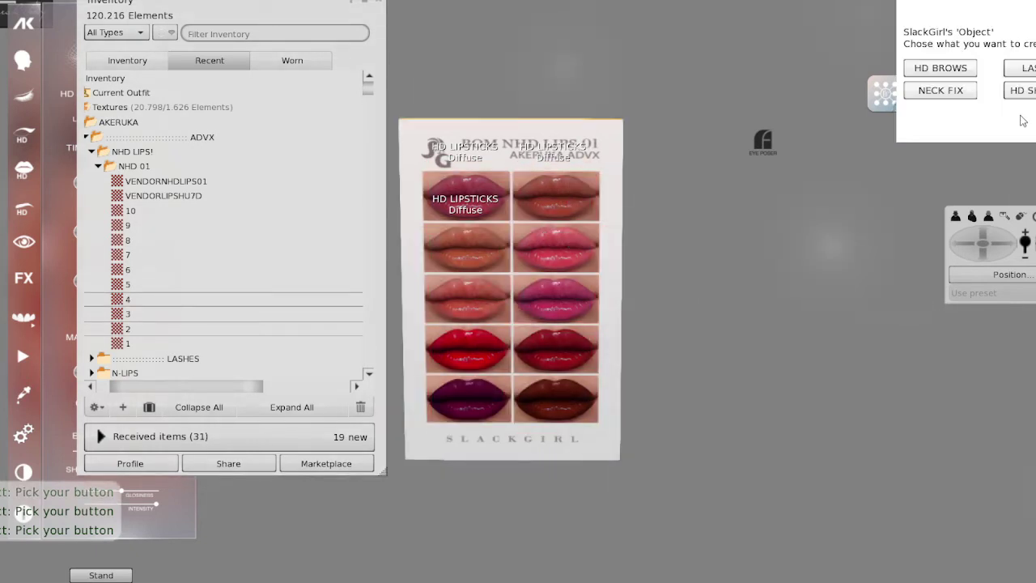
click(1032, 69)
click(956, 69)
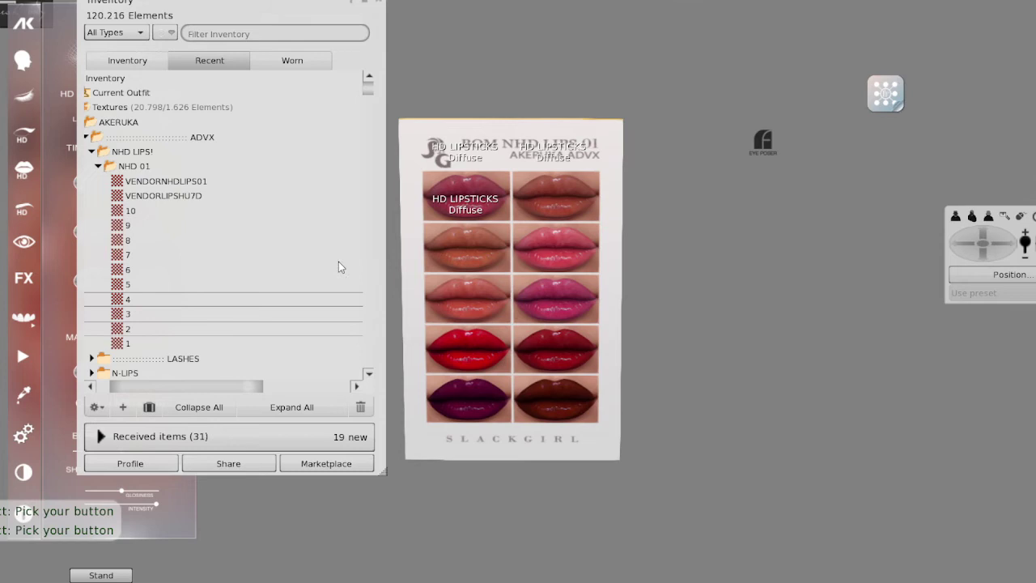
Step: Assign texture 5 to the left lip button in the third row as HD LIPS with the Diffuse material
drag(227, 284, 534, 156)
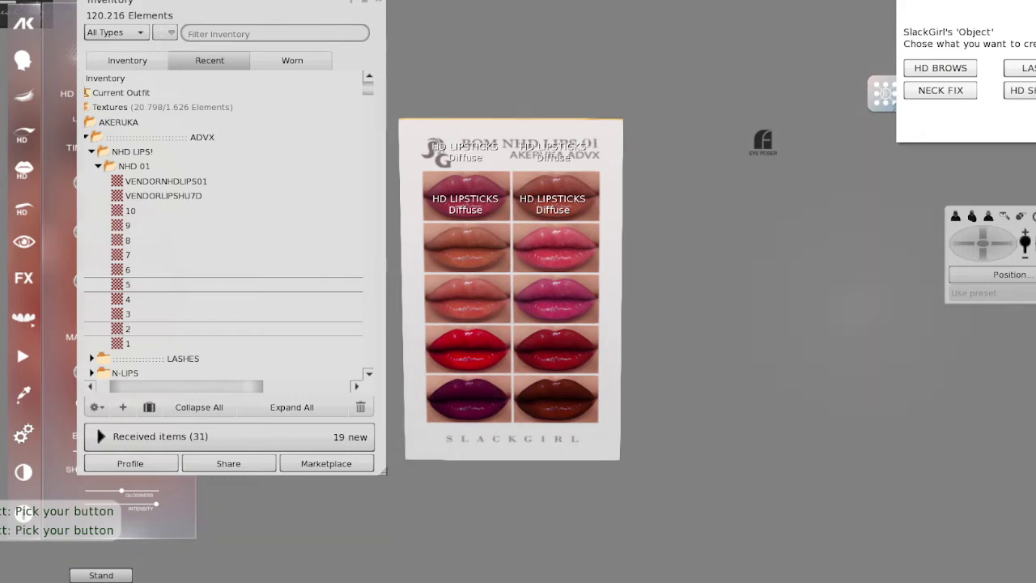
click(1032, 70)
click(961, 72)
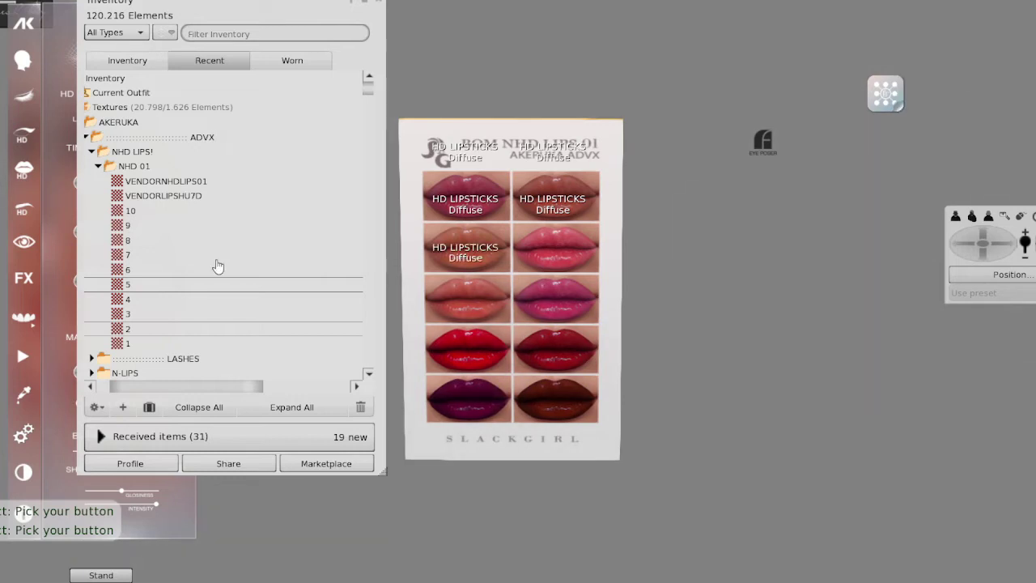
Step: Assign texture 6 to the right lip button in the third row as HD LIPS with the Diffuse material
click(159, 272)
drag(158, 273, 540, 300)
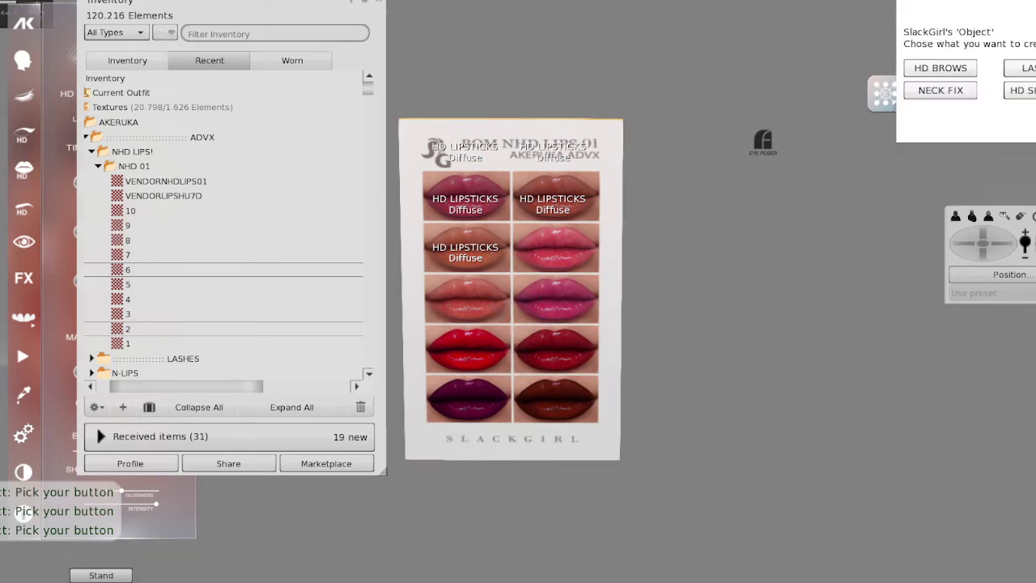
click(1029, 69)
click(976, 69)
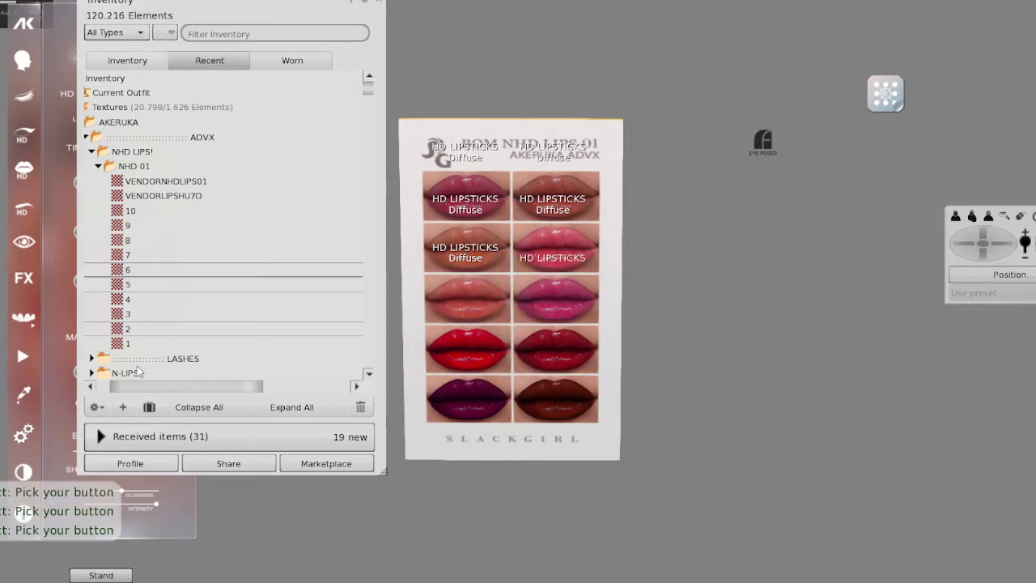
Step: Assign texture 7 to the left lip button in the fourth row as HD LIPS with the Diffuse material
drag(158, 263, 483, 170)
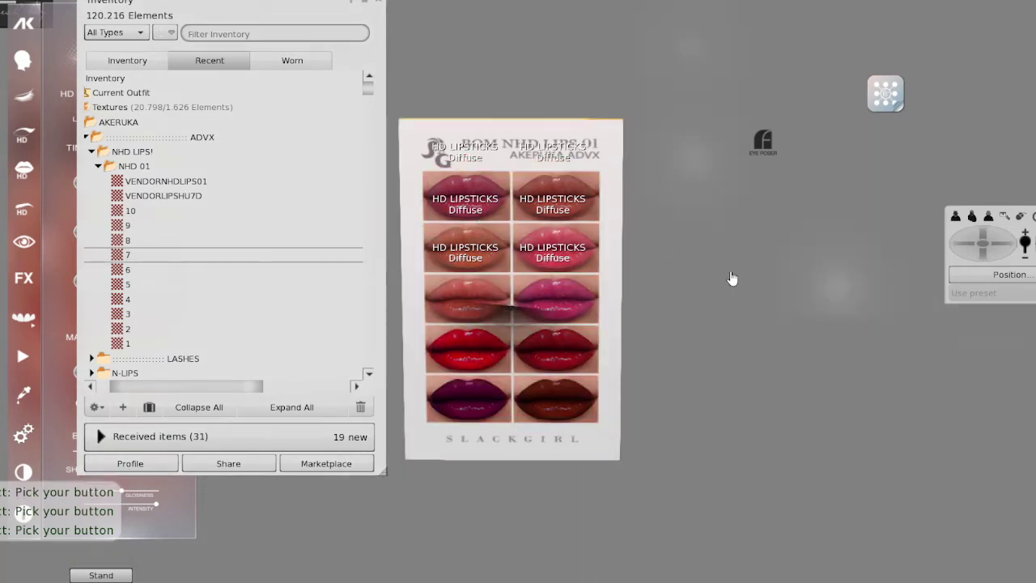
click(1016, 69)
click(967, 68)
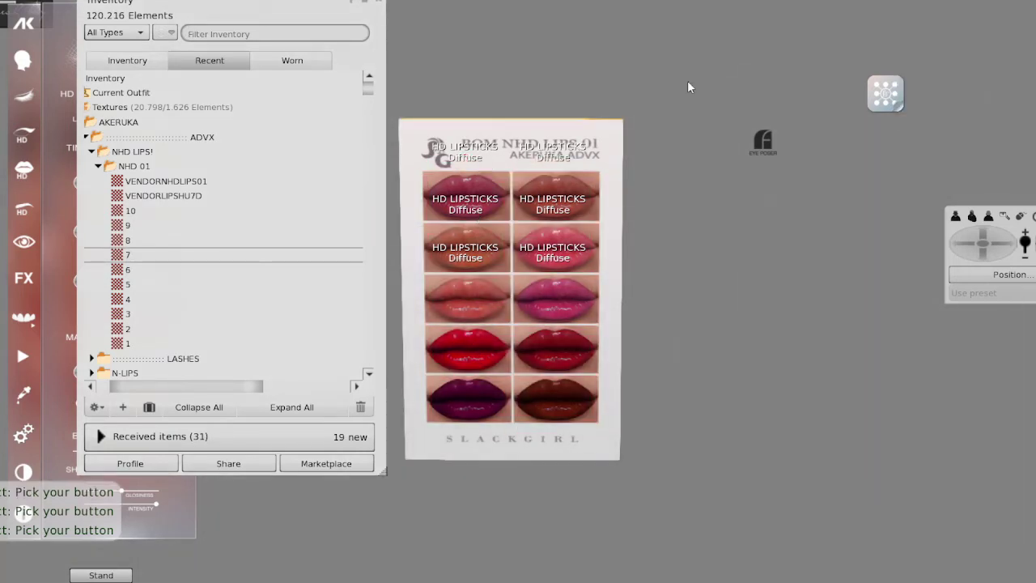
Step: Assign texture 8 to the right lip button in the fourth row as HD LIPS with the Diffuse material
drag(170, 241, 527, 138)
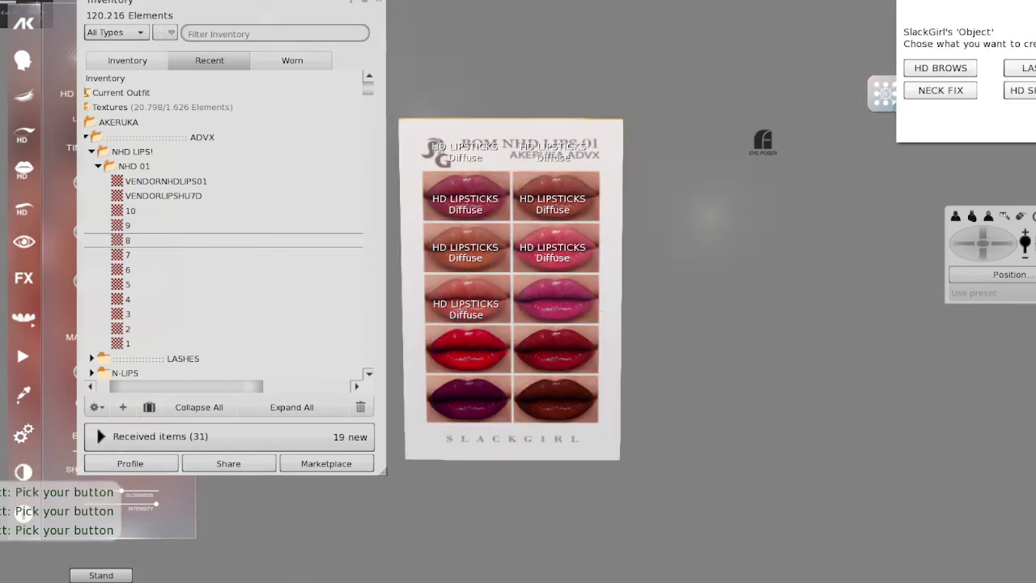
click(1015, 69)
click(939, 68)
Step: Assign texture 9 to the left lip button in the fifth row as HD LIPS with the Diffuse material
drag(184, 219, 510, 144)
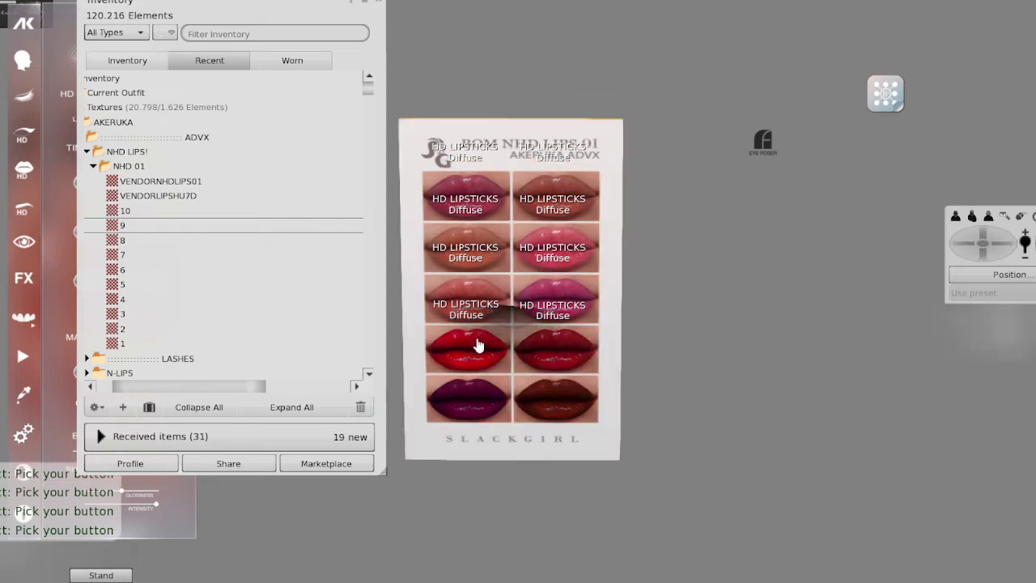
click(1016, 68)
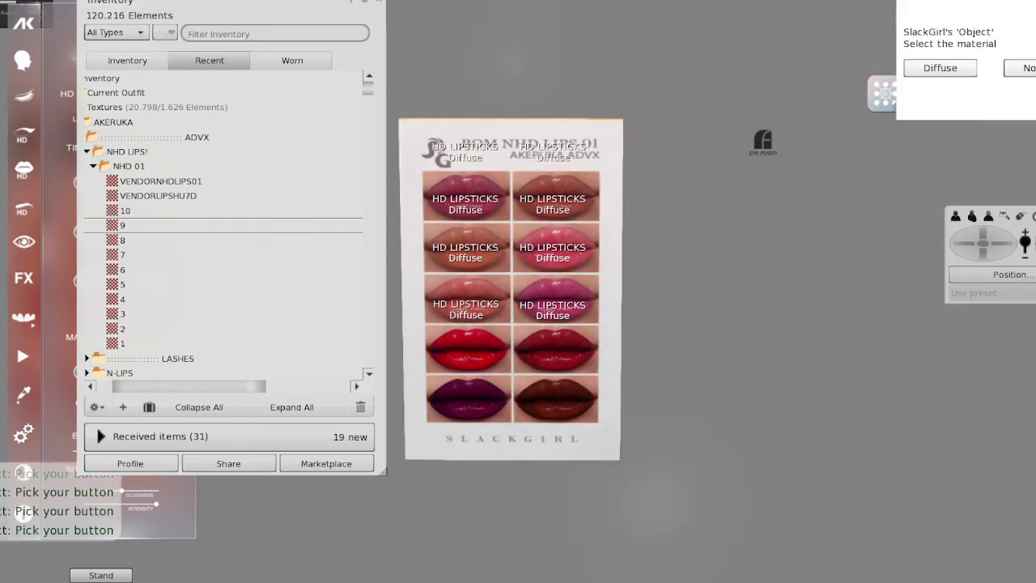
click(939, 68)
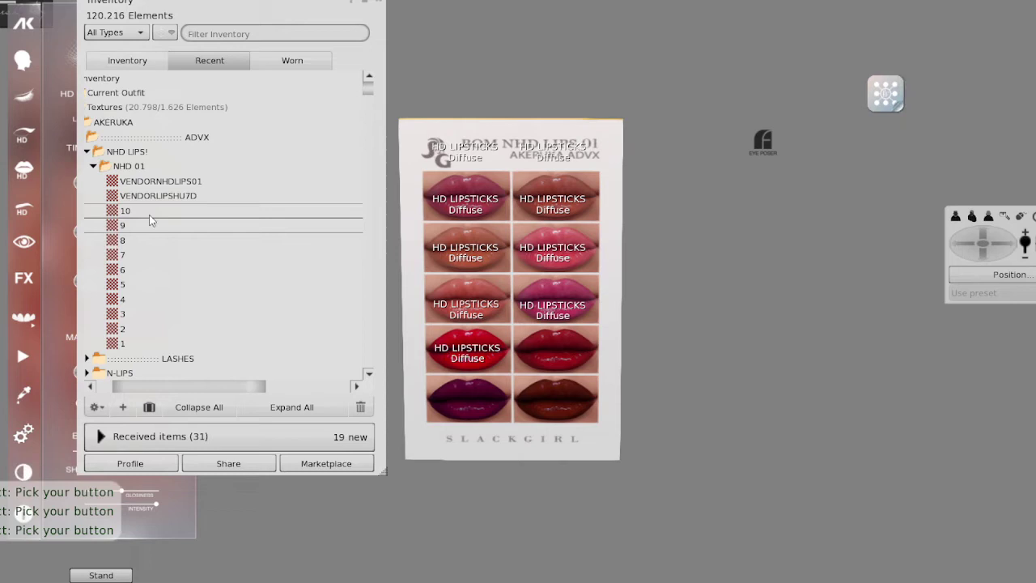
Step: Assign texture 10 to the right lip button in the fifth row as HD LIPS with the Diffuse material
drag(150, 213, 540, 155)
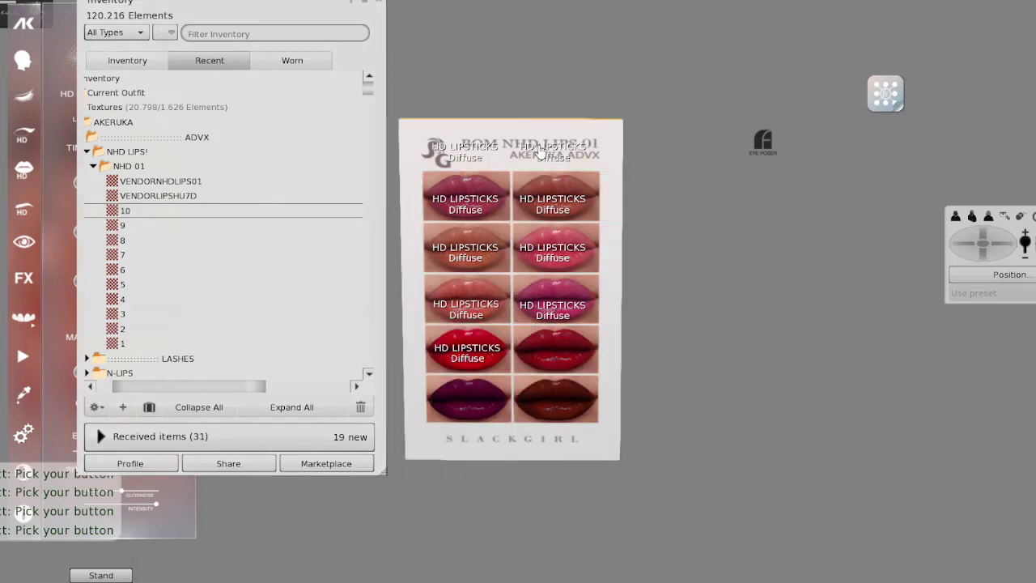
click(560, 404)
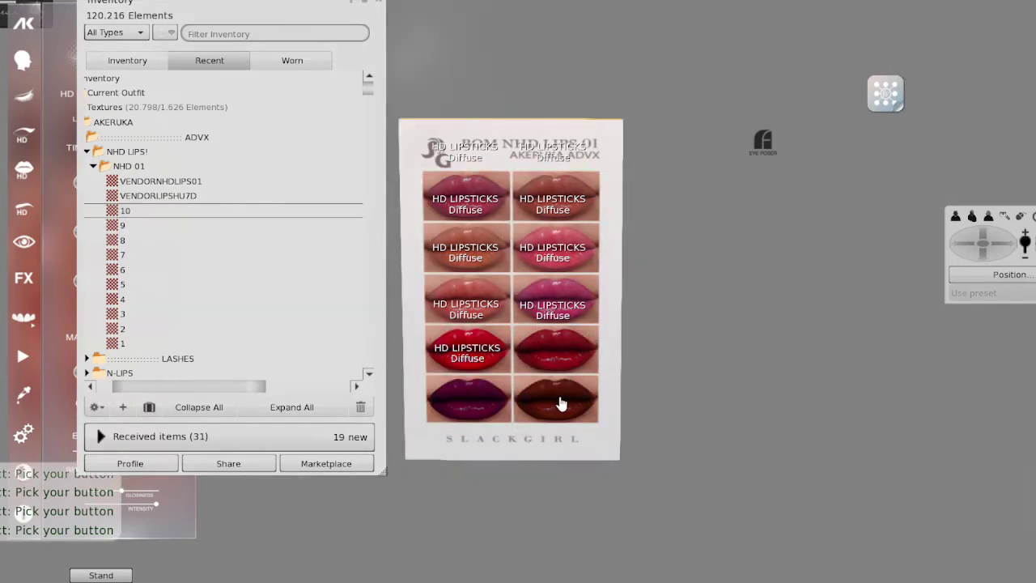
click(1018, 68)
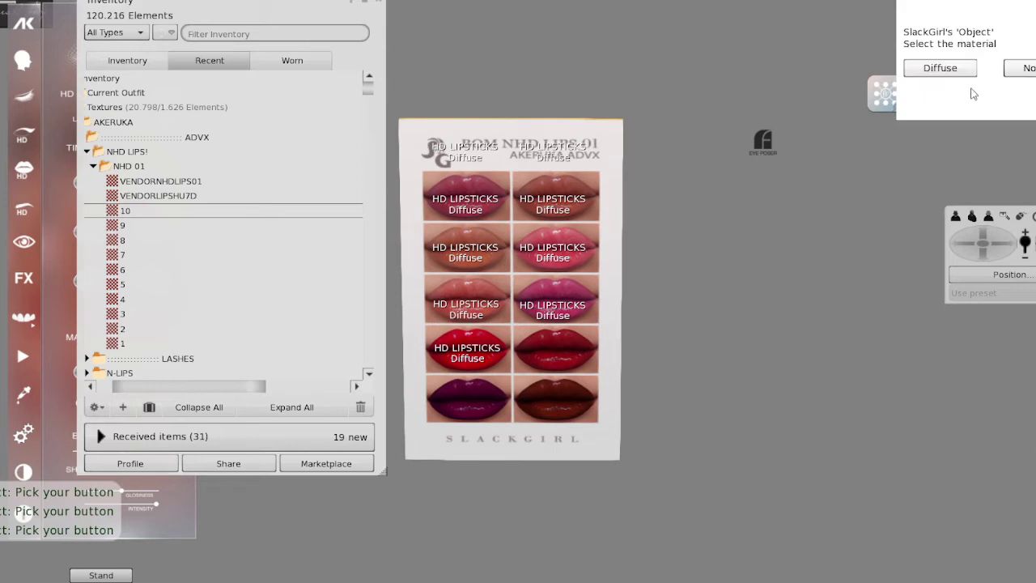
click(941, 71)
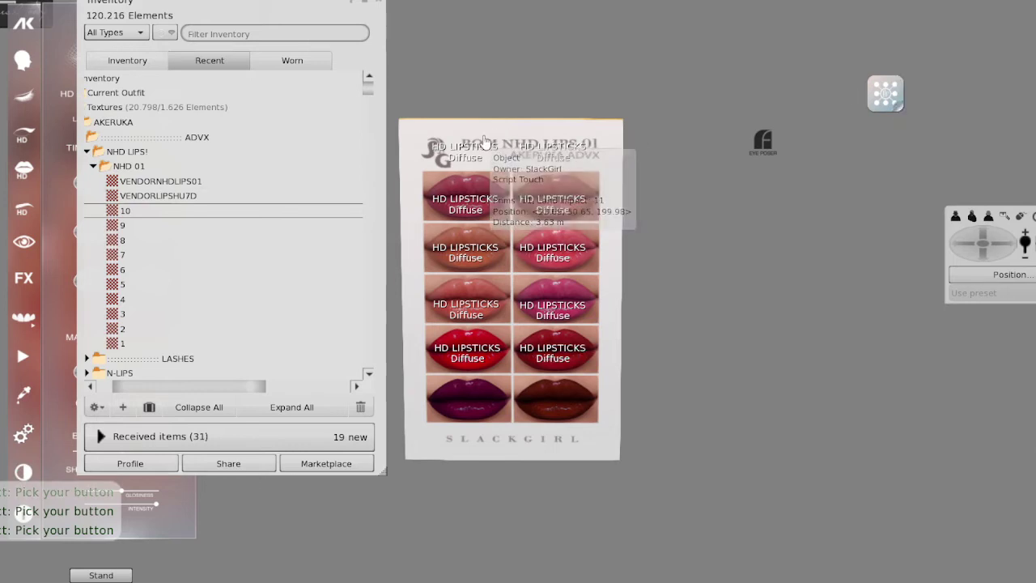
Step: Mark the board's button configuration as finished, and dismiss the board's prompt offering Config or Try it
drag(960, 26, 415, 40)
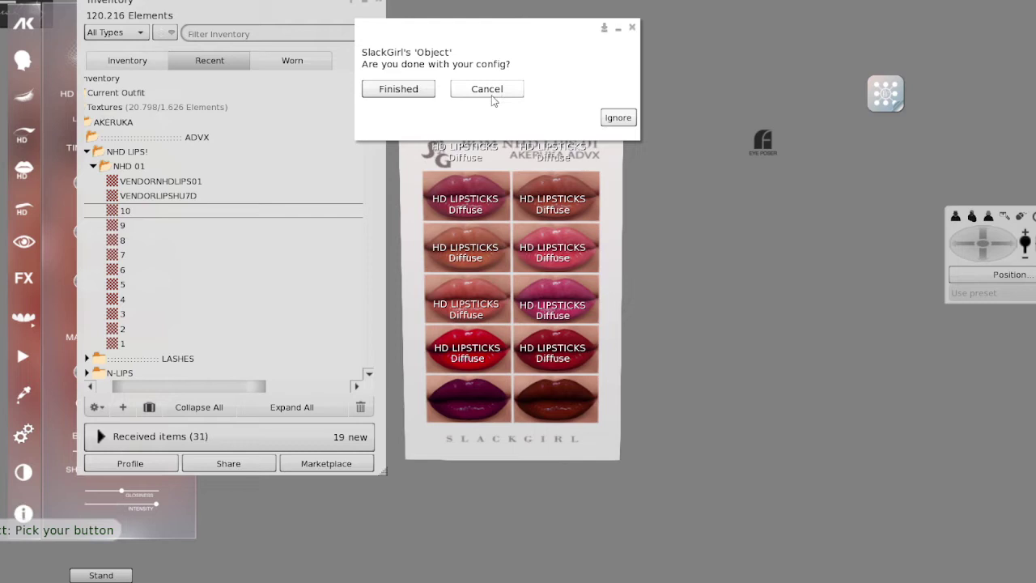
click(399, 91)
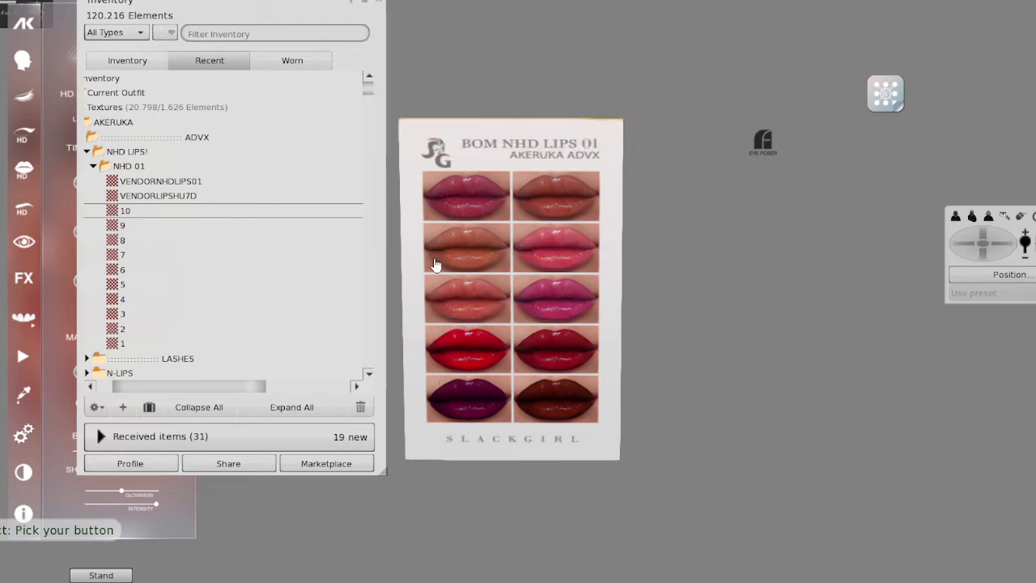
click(463, 198)
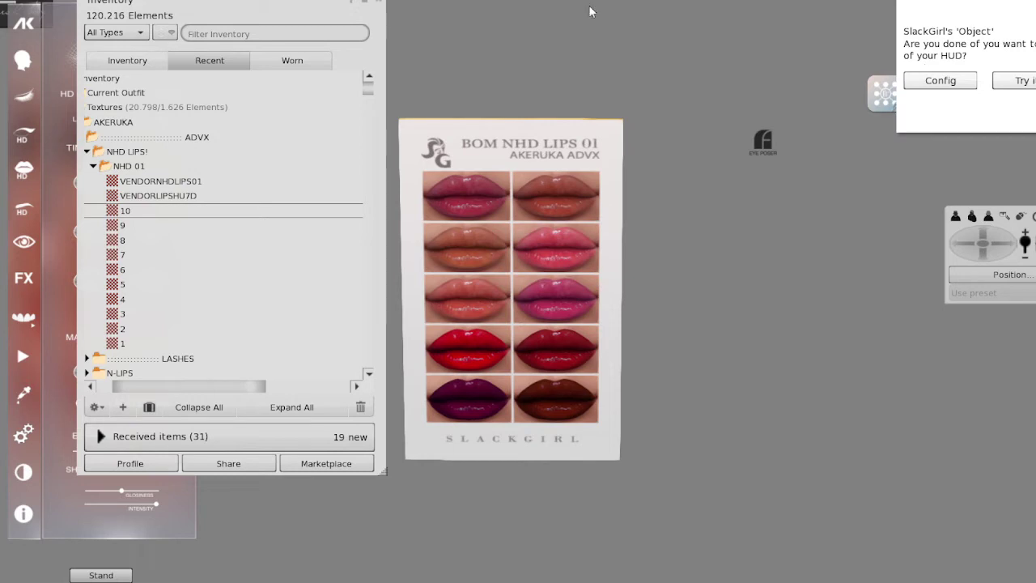
drag(961, 12, 456, 22)
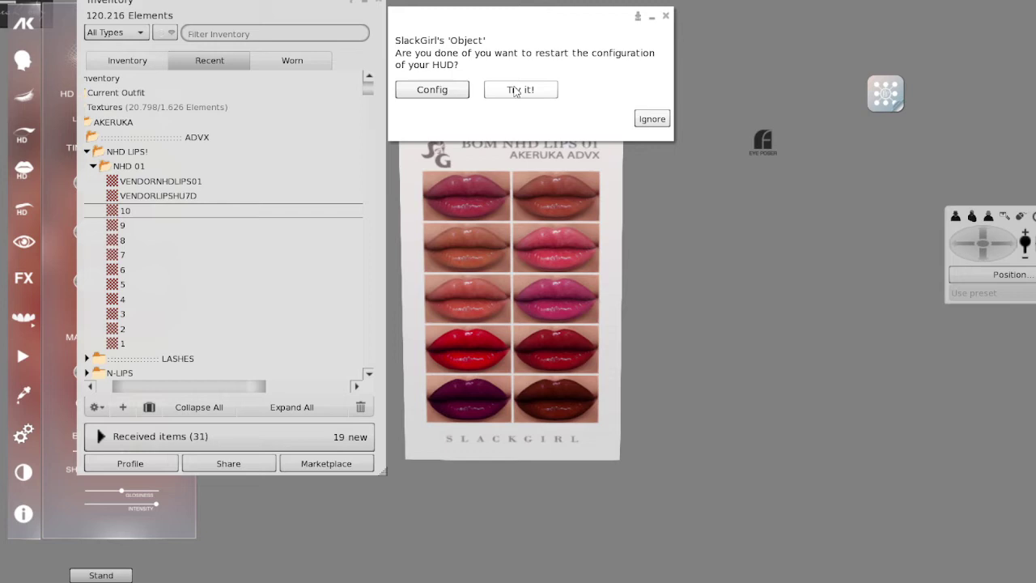
click(665, 17)
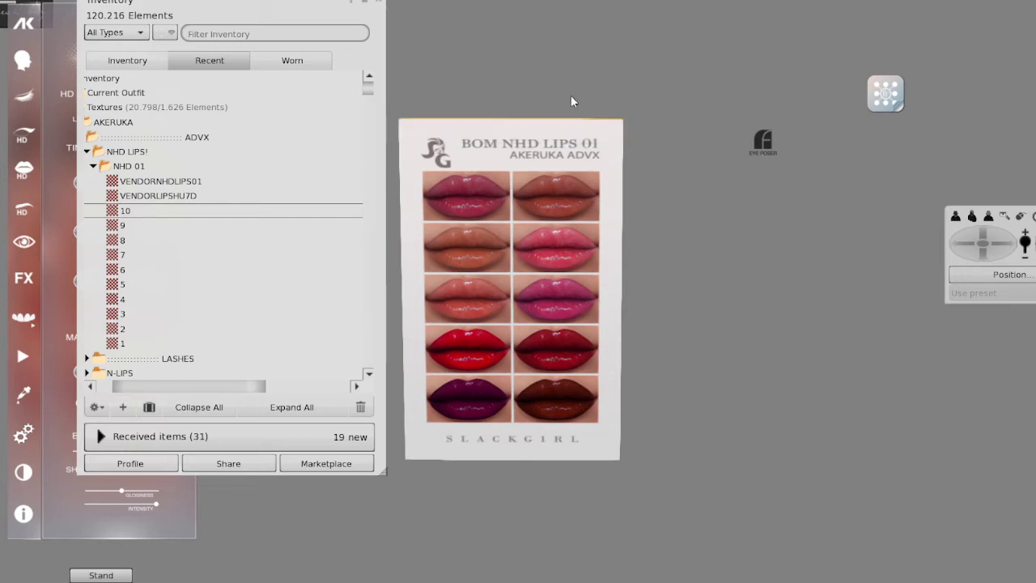
Step: Open the linked lipstick board for editing and rename it "::SG:: NHDLips 01 ADVX"
right_click(525, 162)
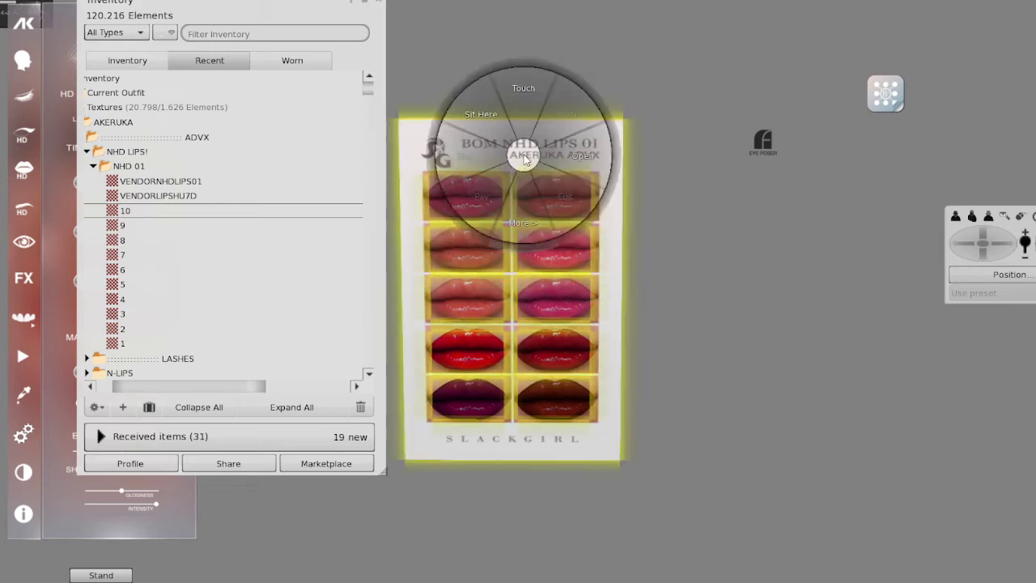
click(573, 201)
click(259, 179)
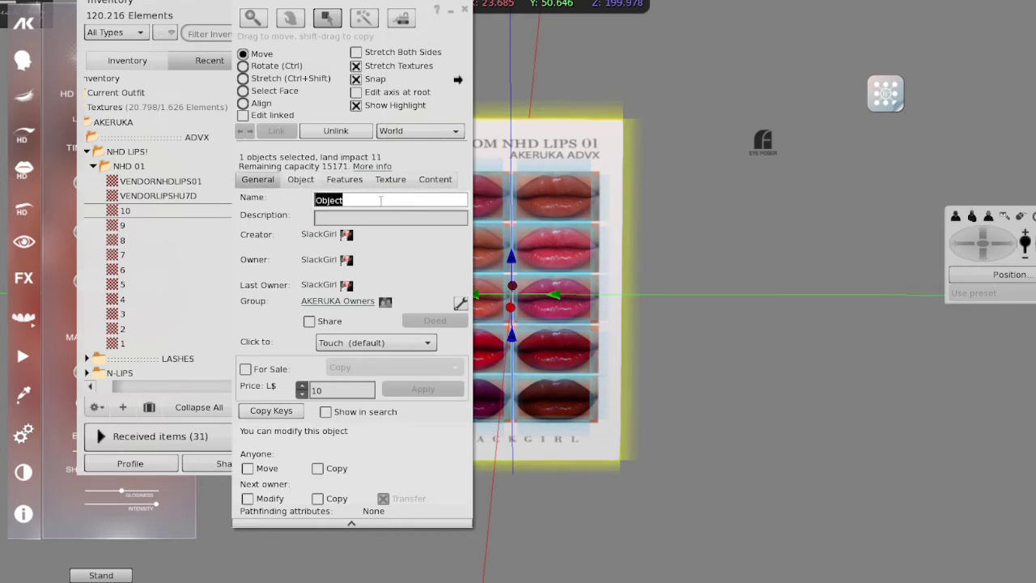
key(BackSpace)
text(.SG: N)
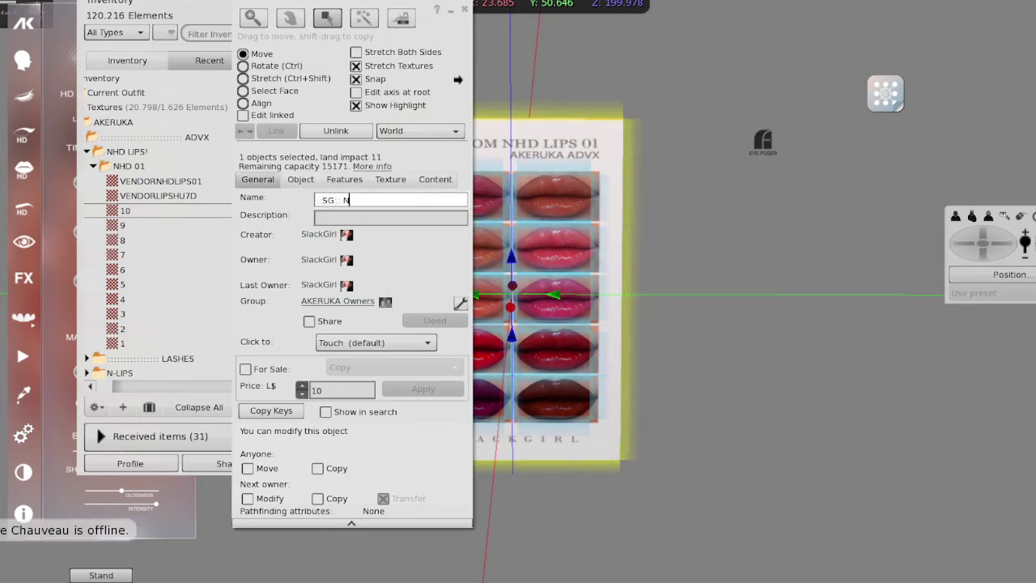
text(HDLips 01 ADVX)
key(ctrl+a)
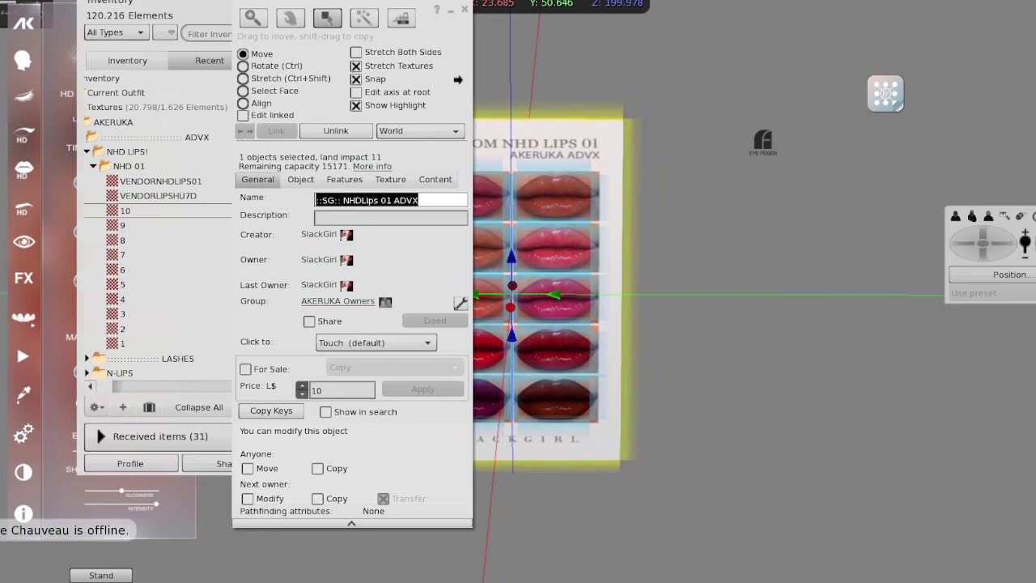
Step: Allow anyone to move the board and give the next owner copy permission only
click(250, 471)
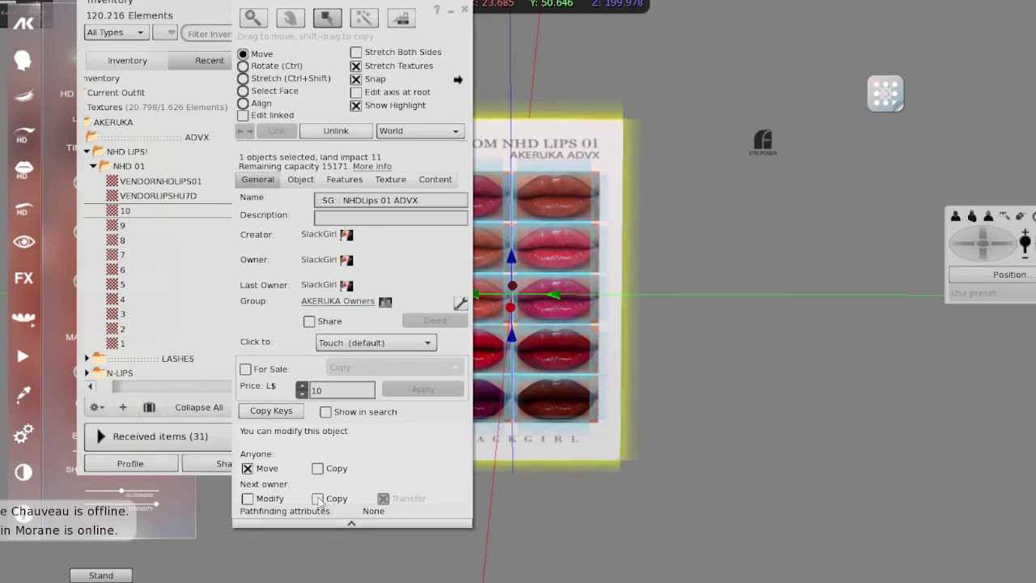
click(795, 341)
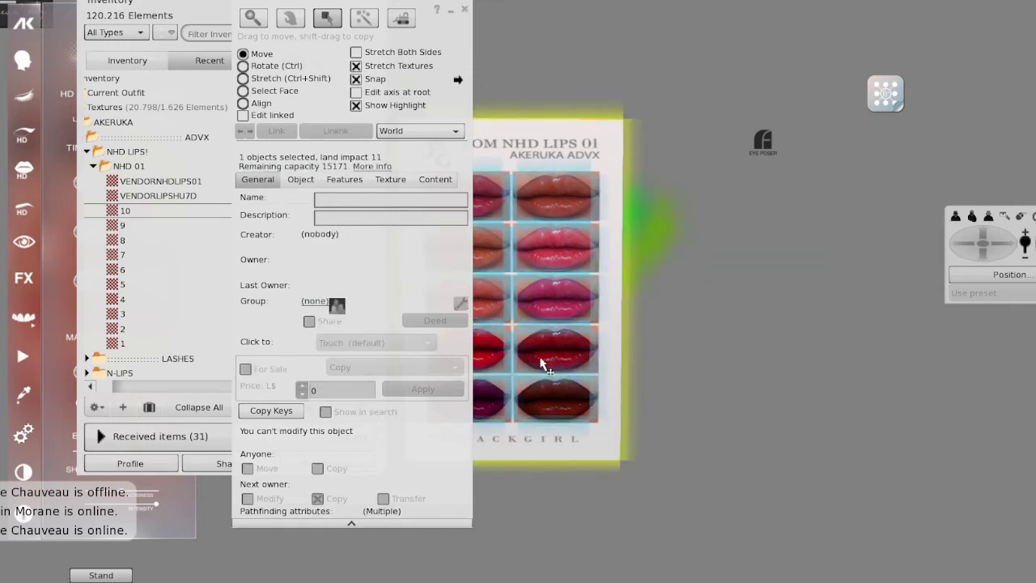
click(317, 498)
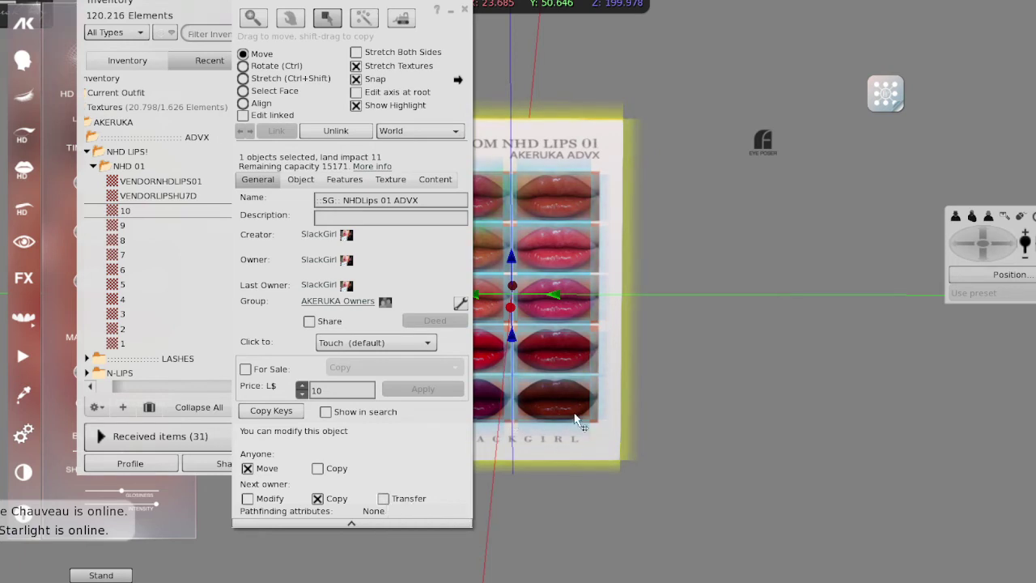
Step: Finish editing the lipstick board and take it into the inventory
click(464, 10)
right_click(474, 171)
click(466, 175)
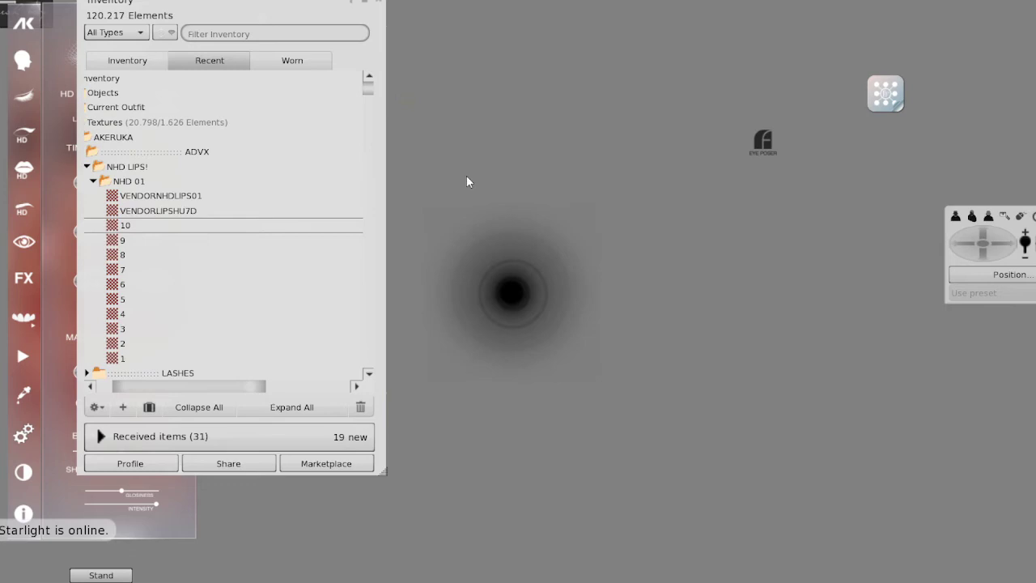
Step: Move the "::SG:: NHDLips 01 ADVX" object from the Objects folder into the NHD 01 texture folder
drag(165, 389, 103, 393)
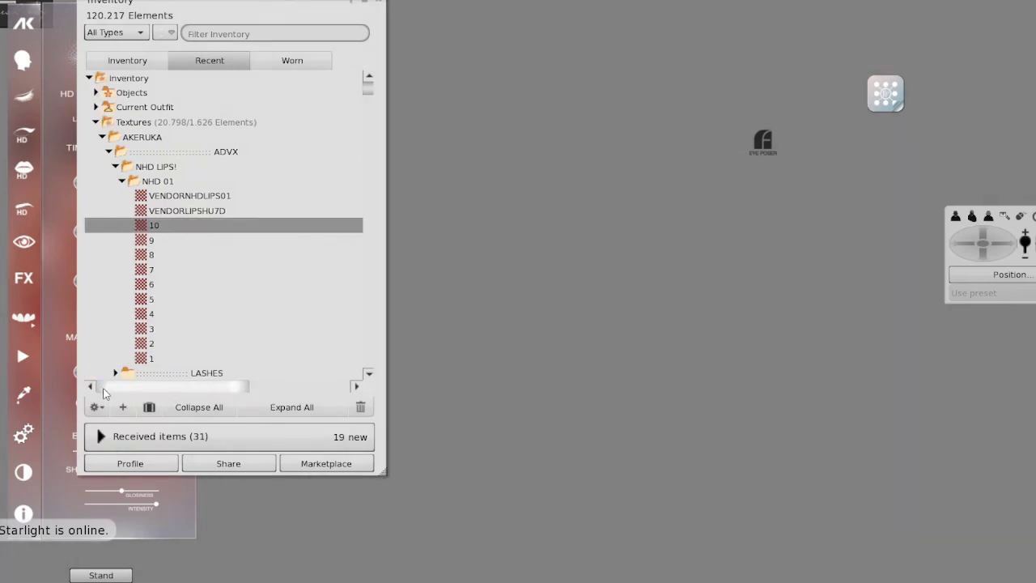
right_click(208, 151)
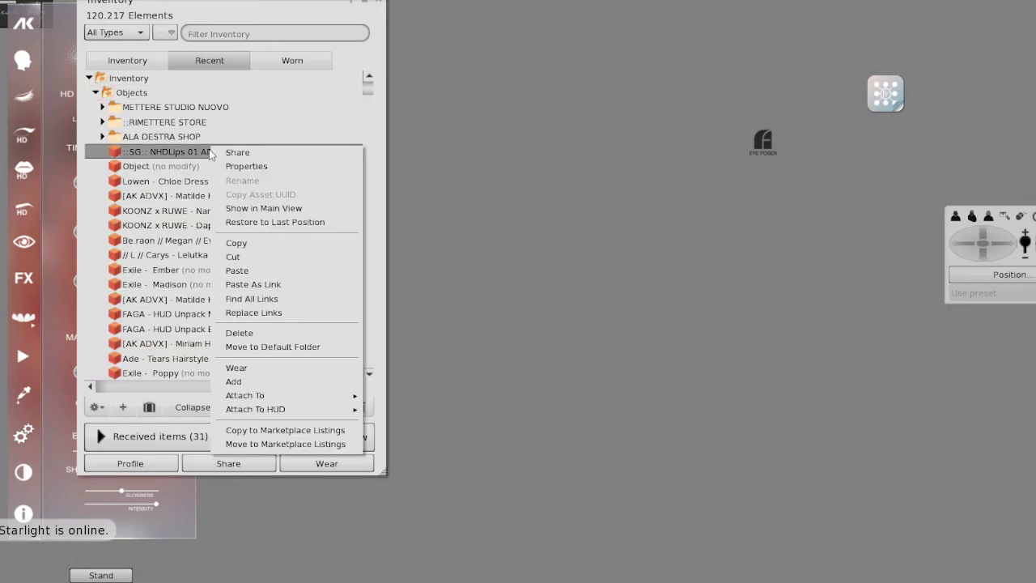
click(242, 257)
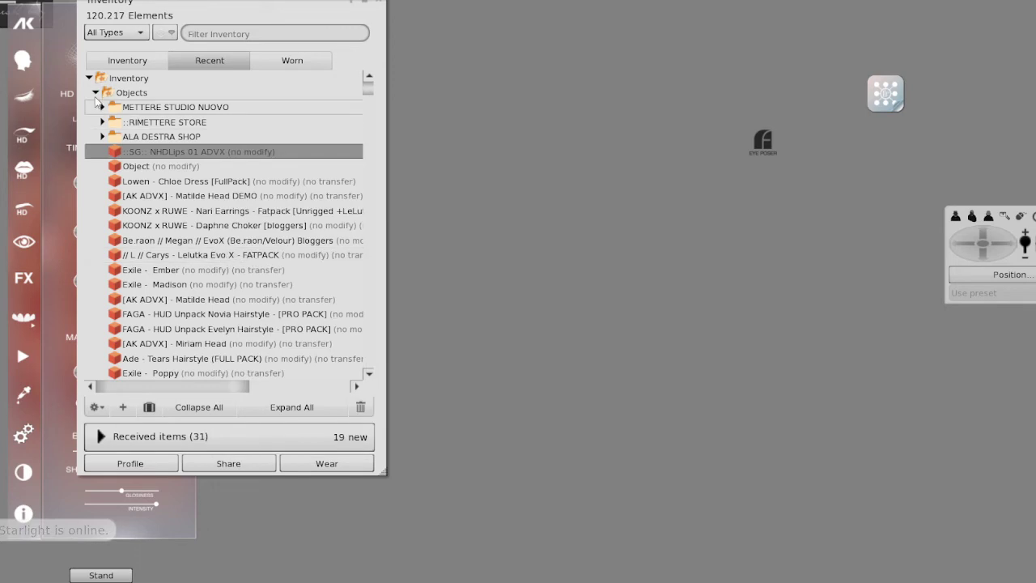
click(96, 94)
click(156, 183)
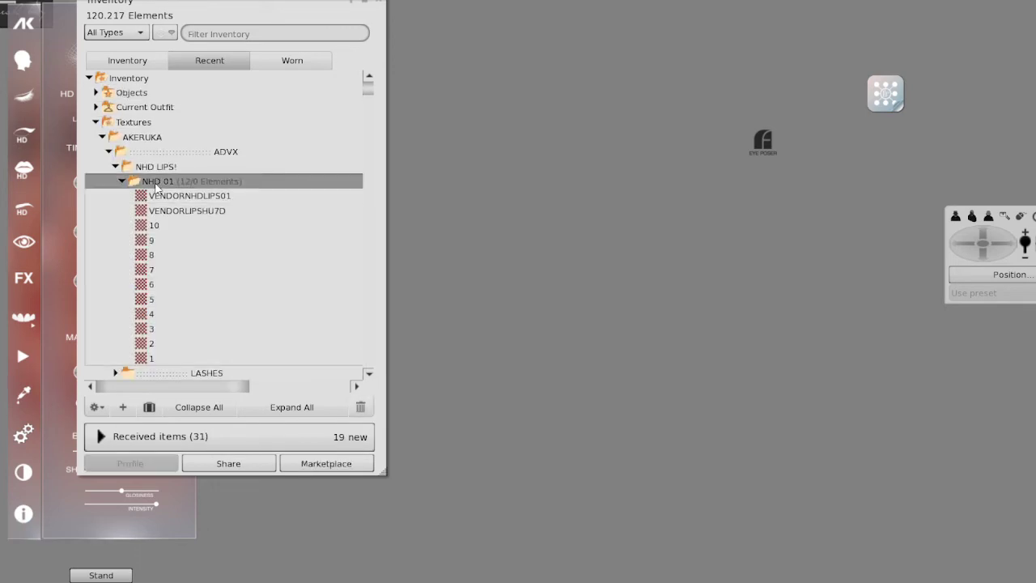
key(ctrl+v)
mouse_move(260, 7)
mouse_down()
mouse_move(804, 15)
mouse_move(271, 13)
mouse_up()
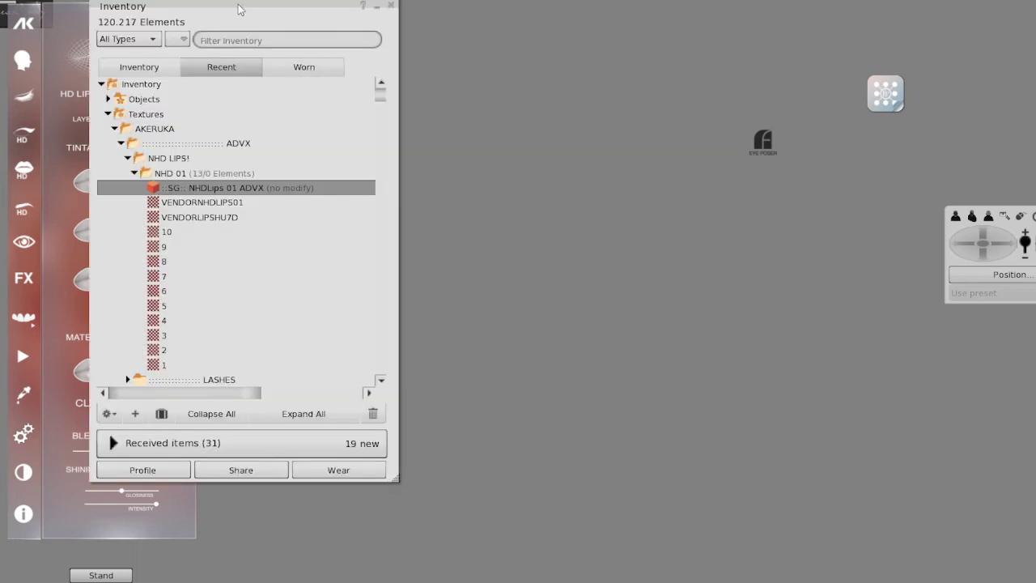
Step: Attach "::SG:: NHDLips 01 ADVX" from the NHD 01 folder to the HUD Center point
right_click(237, 189)
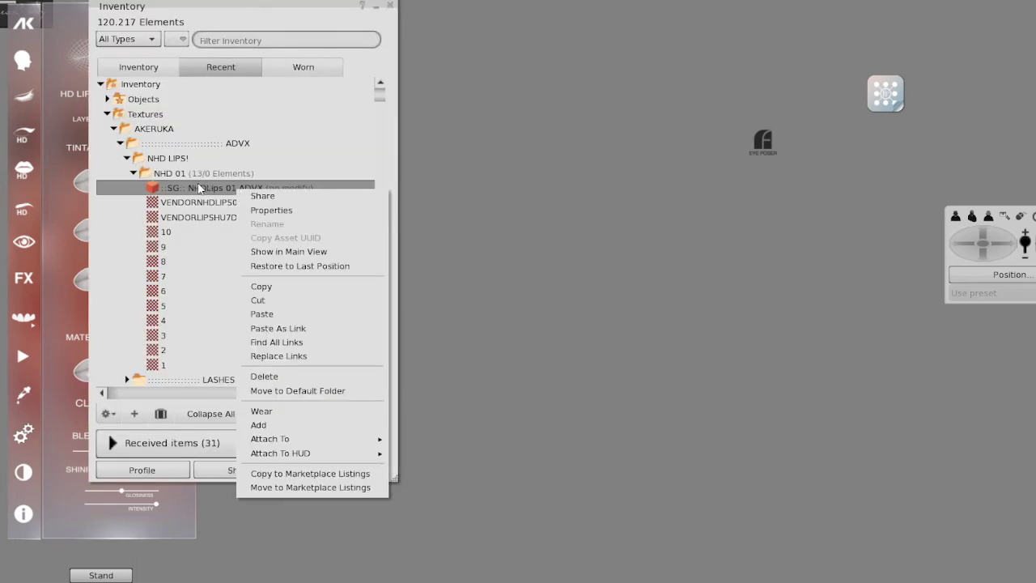
right_click(198, 188)
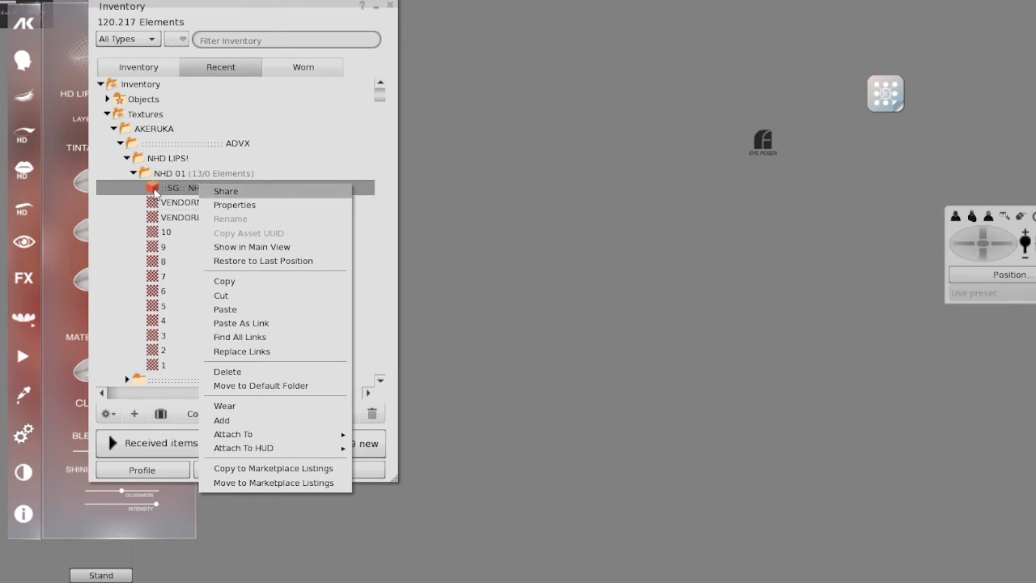
mouse_move(233, 451)
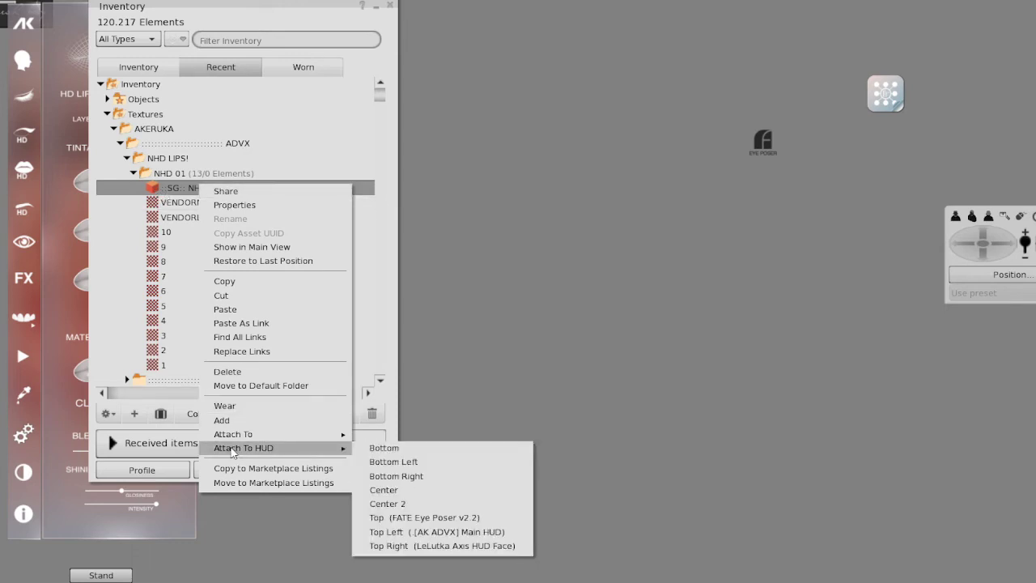
click(405, 490)
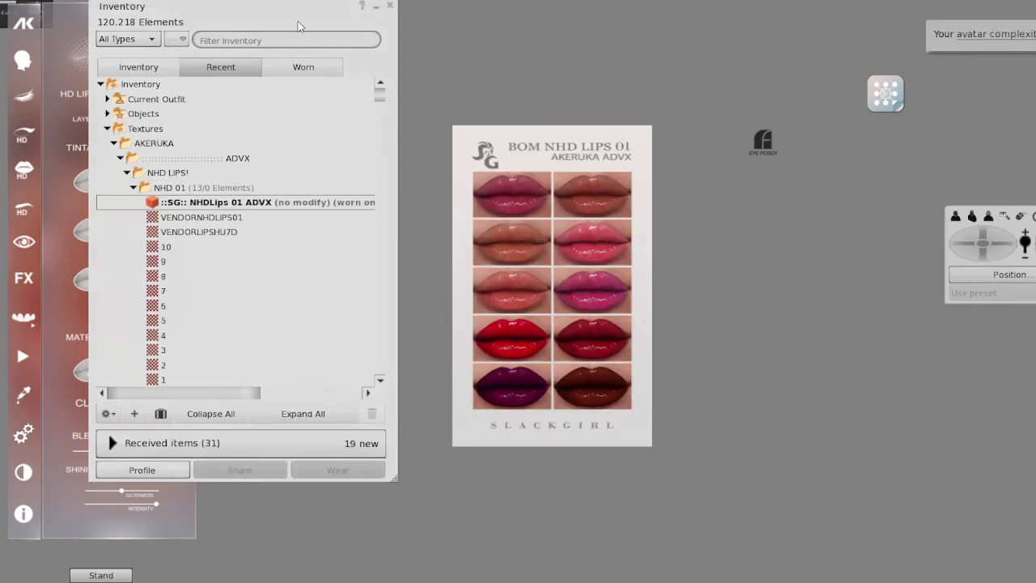
Step: Shift the worn lipstick HUD horizontally to sit beside the AK HUD, keeping the inventory and edit windows clear of it
drag(297, 27, 930, 38)
right_click(575, 250)
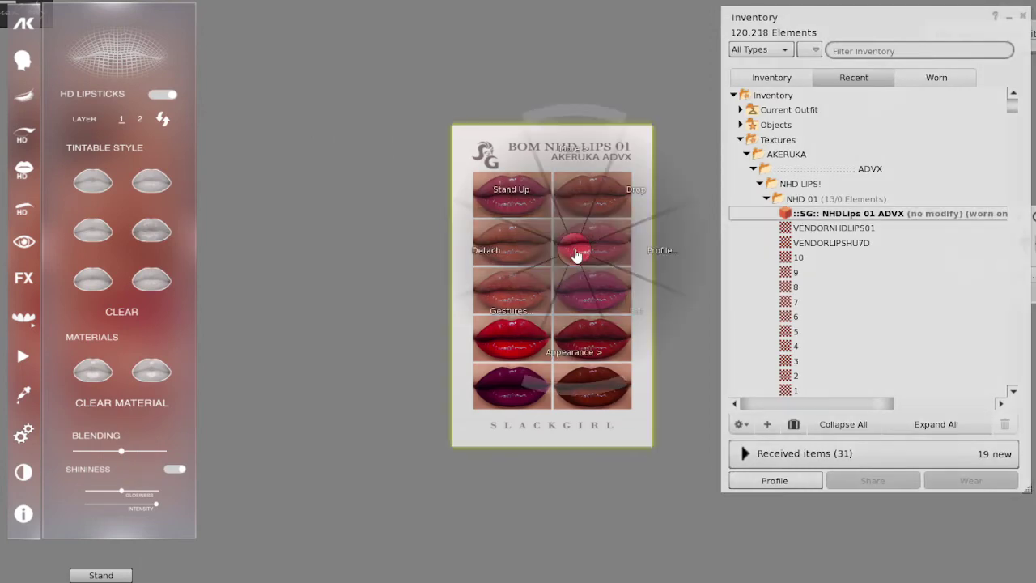
click(611, 284)
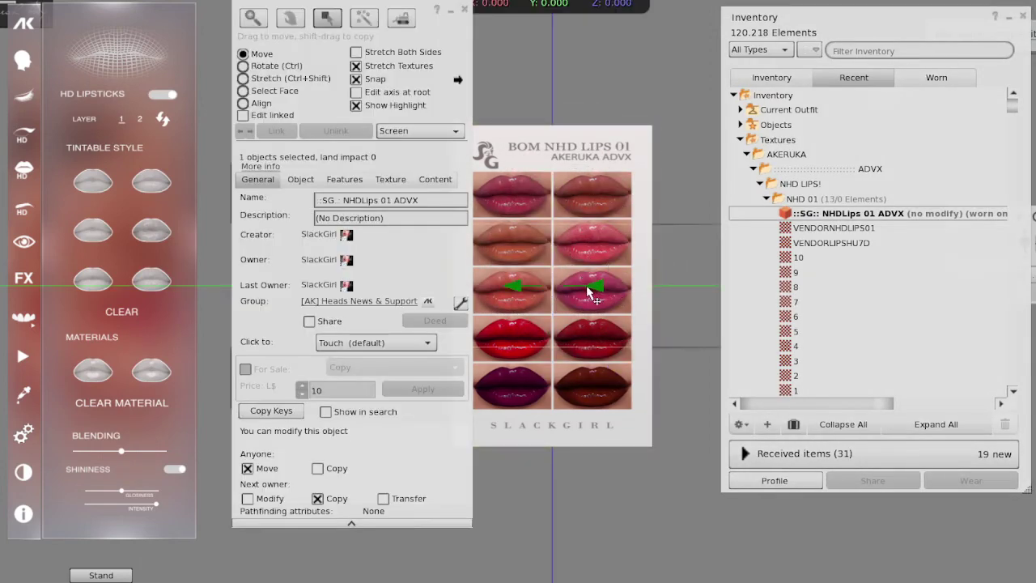
drag(596, 287, 387, 280)
drag(452, 40, 668, 42)
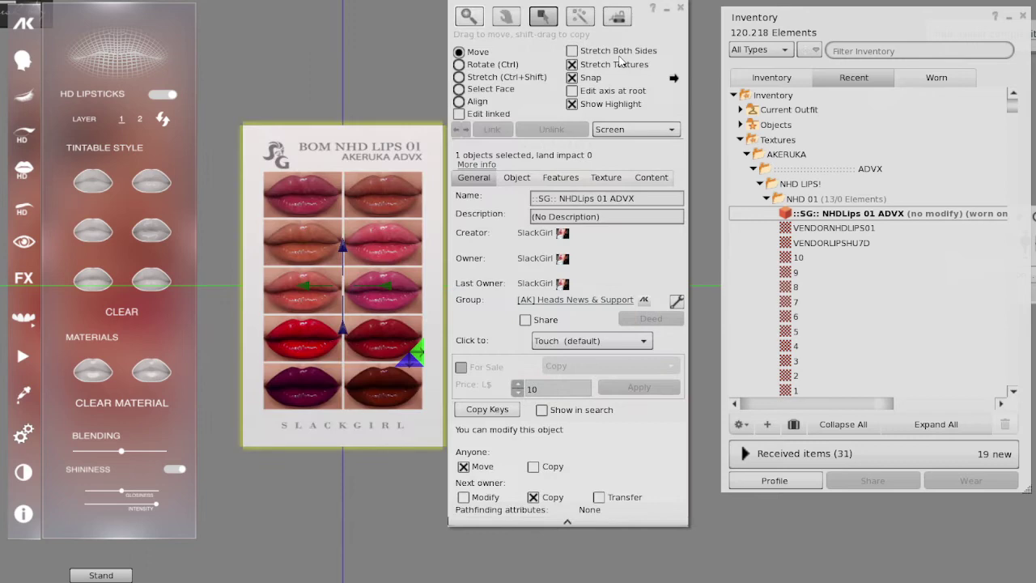
Step: Lower the worn lipstick HUD to about Z -0.17 beside the AK HUD and finish editing it
drag(343, 257, 343, 365)
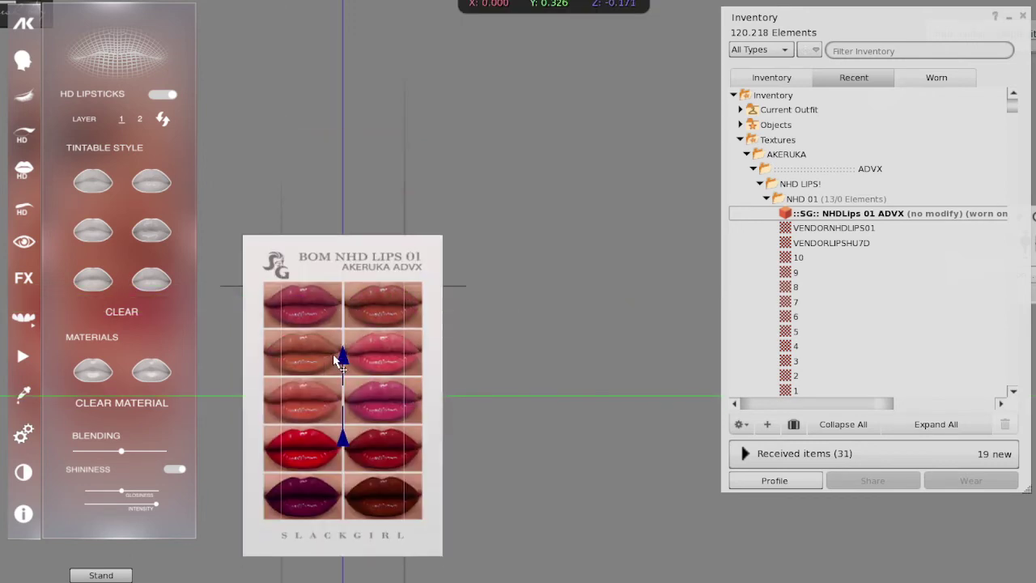
click(681, 11)
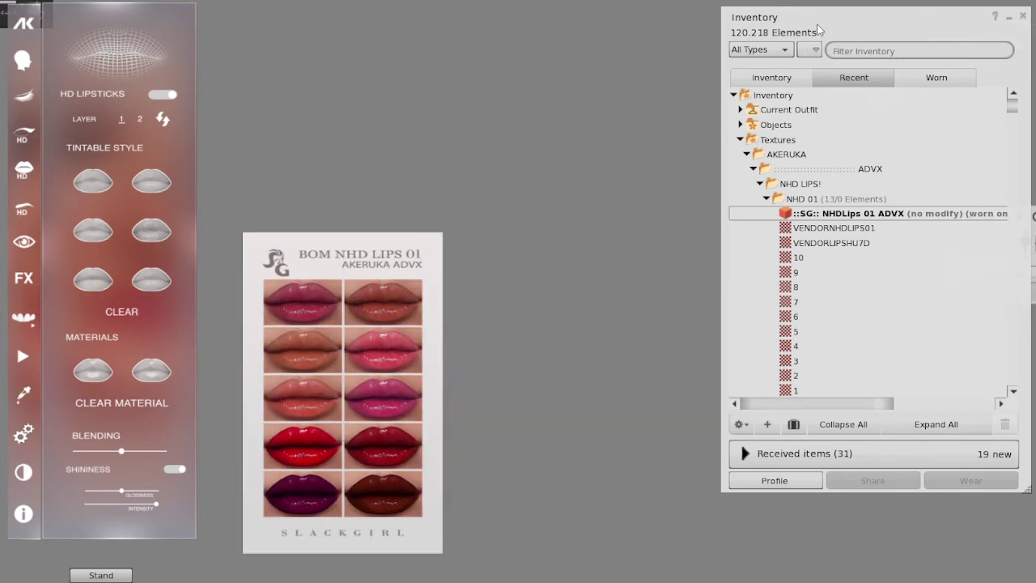
drag(817, 21, 589, 16)
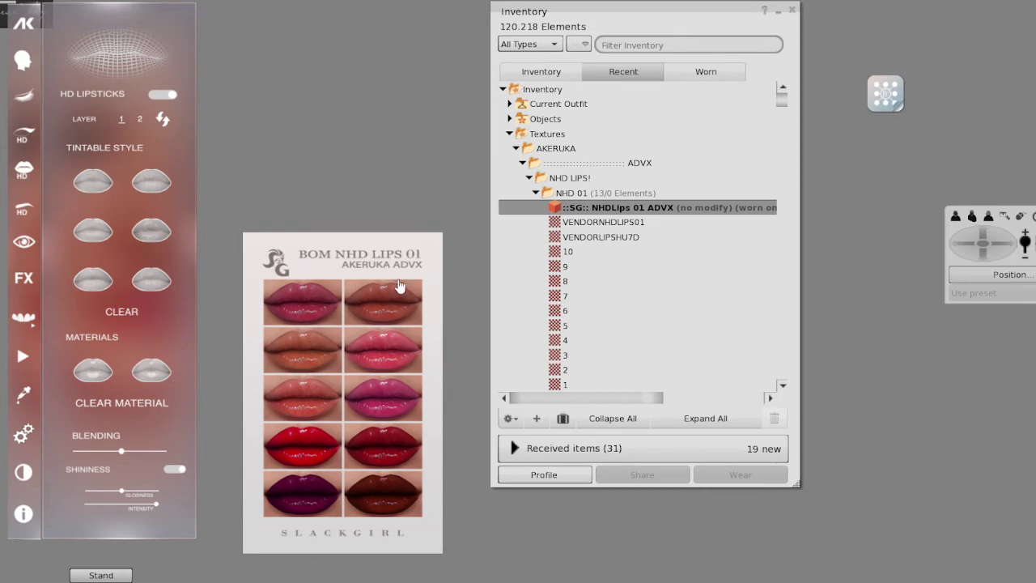
Step: Detach the worn BOM NHD Lips 01 HUD, keeping the inventory window clear of the central area
drag(658, 11, 141, 22)
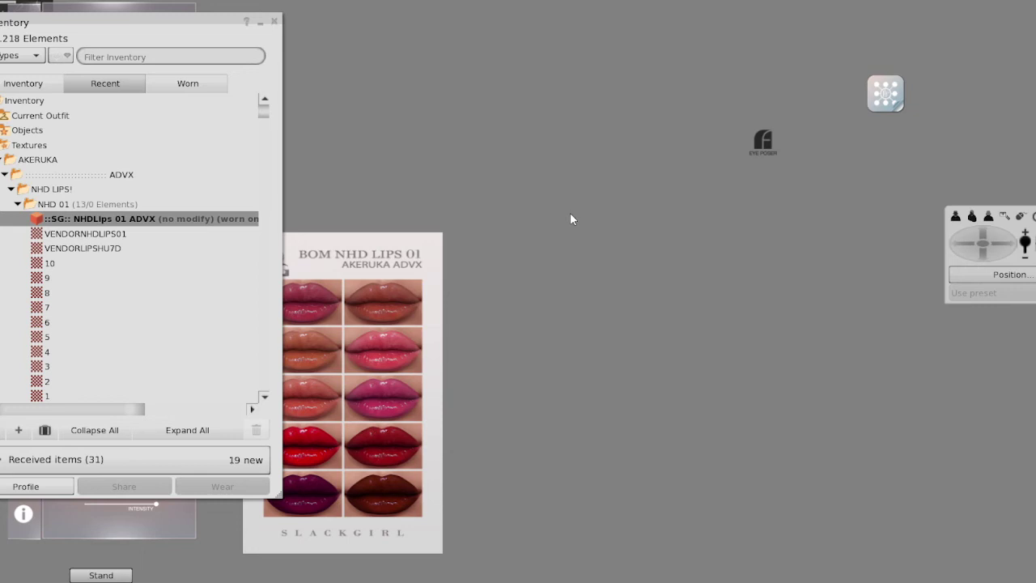
right_click(340, 370)
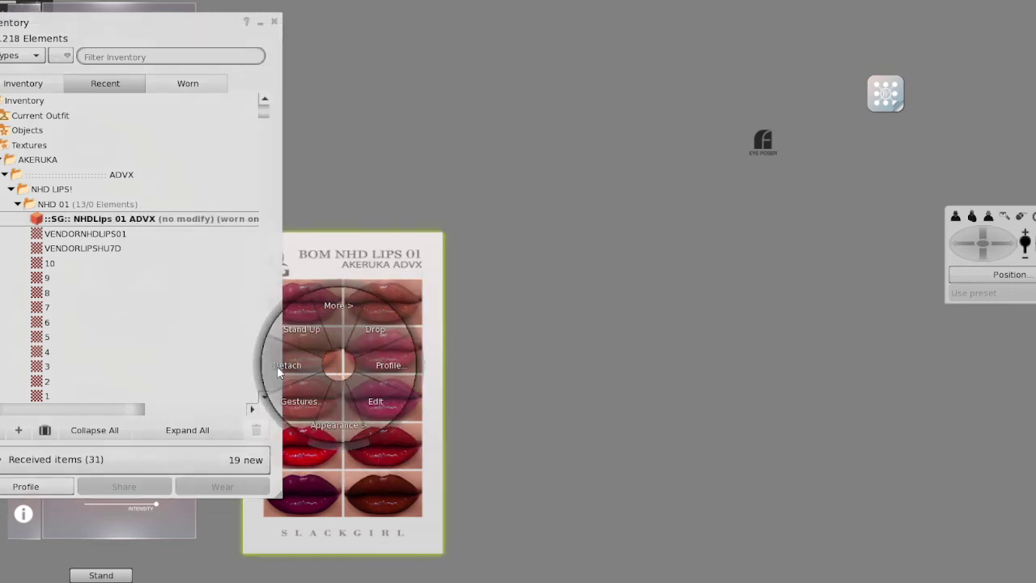
click(277, 366)
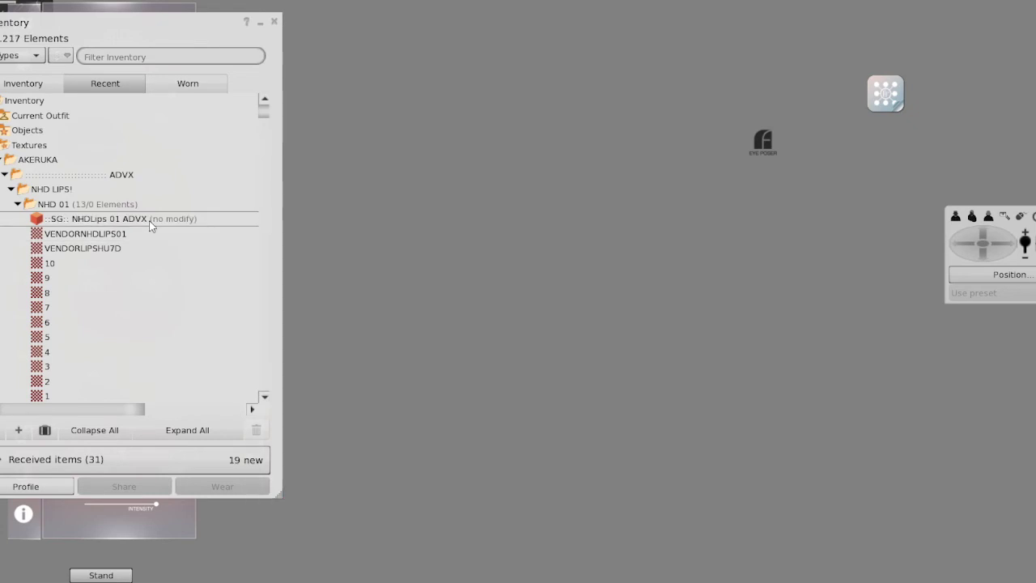
Step: Place a copy of "::SG:: NHDLips 01 ADVX" in the world and rename it "::SG:: NHDLips 01 ADVX DEMO"
click(150, 225)
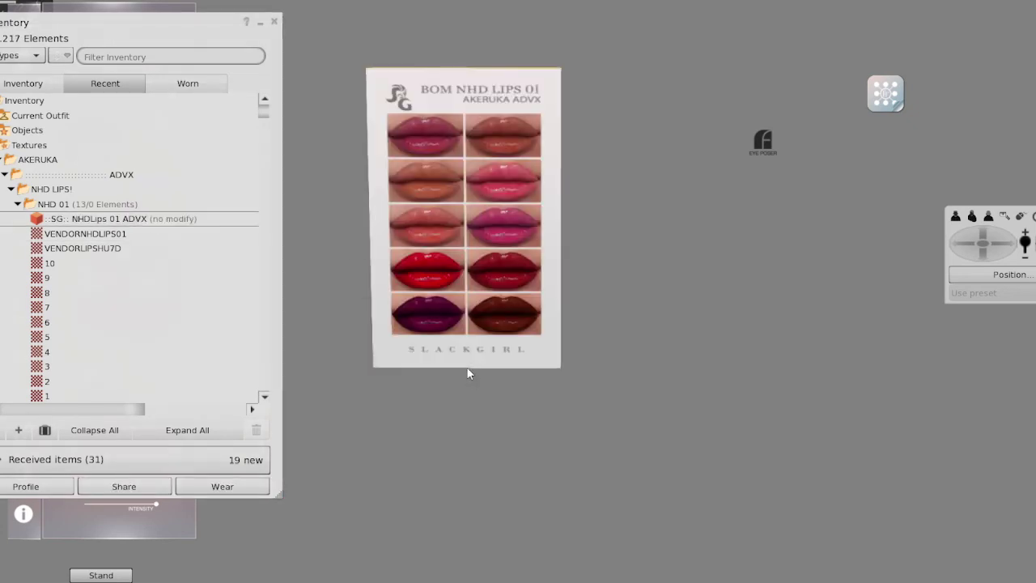
right_click(480, 255)
click(511, 291)
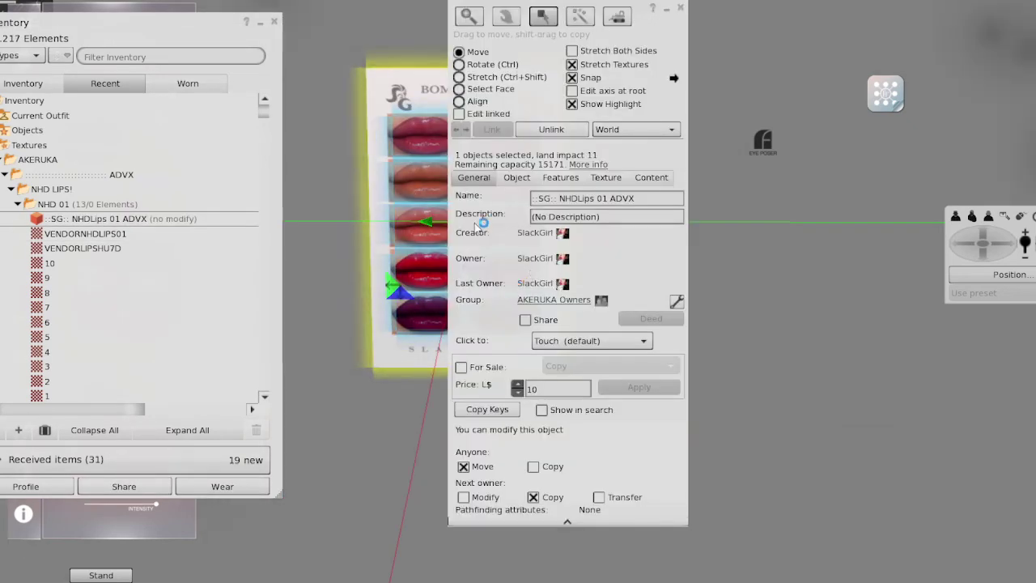
click(639, 198)
click(638, 198)
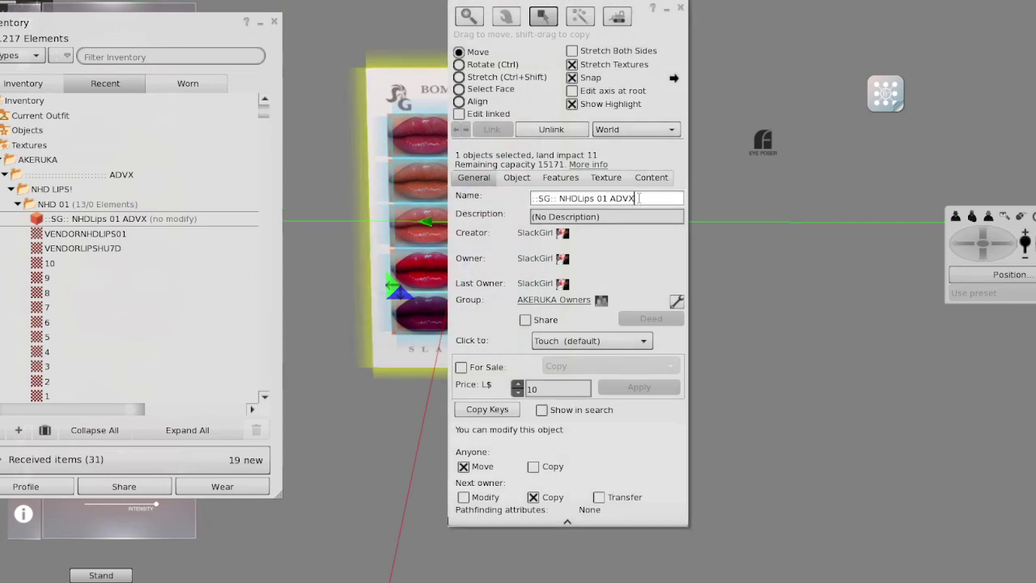
text(DEMO)
key(Return)
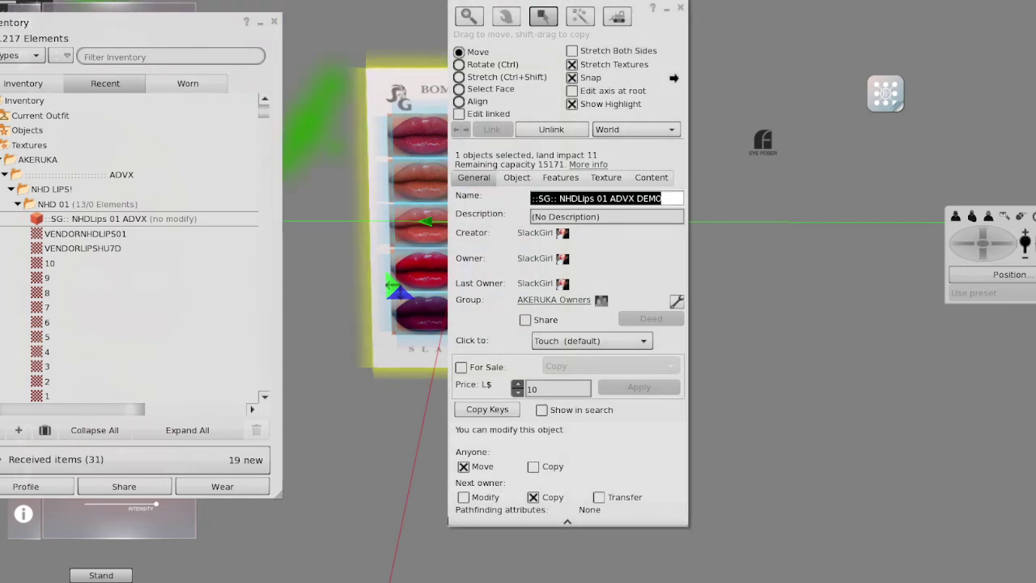
Step: Take the renamed DEMO board back into the inventory and finish editing
right_click(437, 201)
click(399, 200)
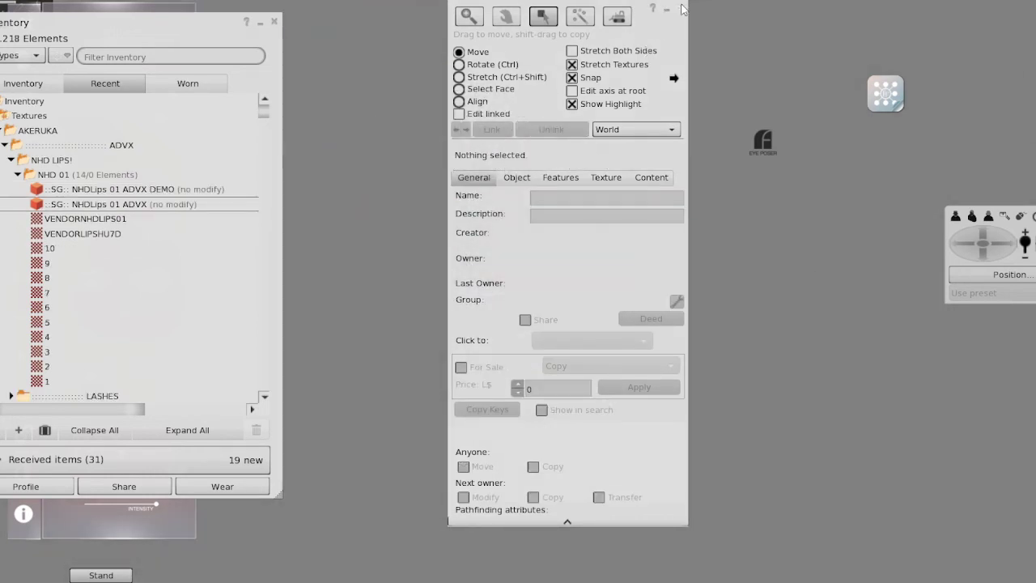
click(680, 7)
Step: Examine the avatar's face and lips from the front at close range
click(956, 216)
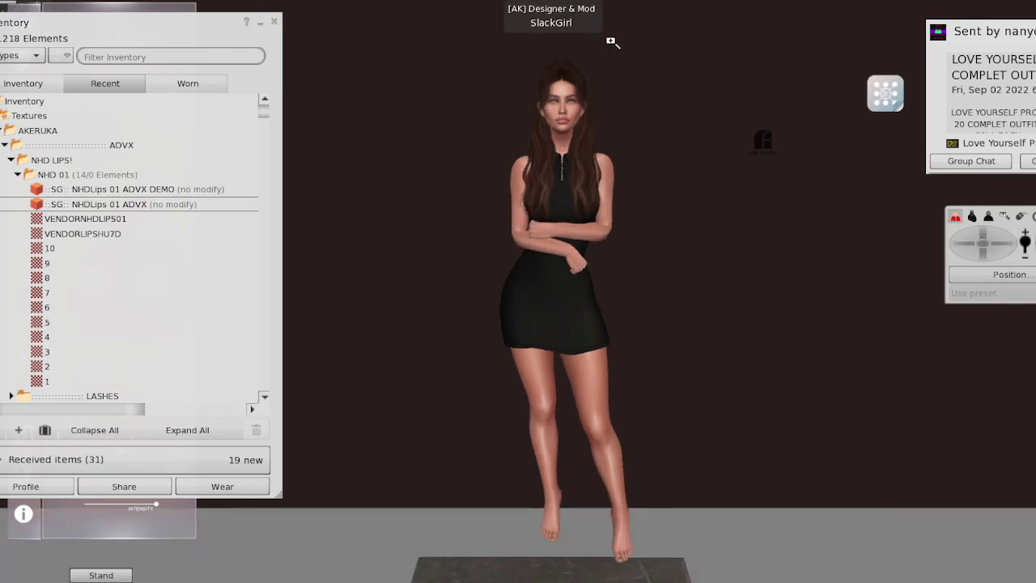
alt+drag(564, 113, 564, 44)
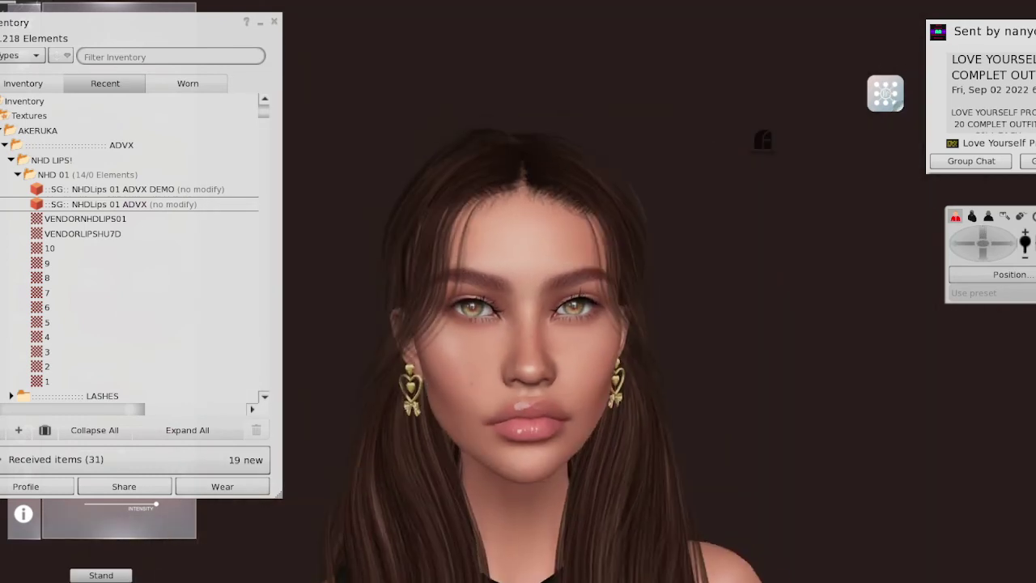
alt+click(573, 416)
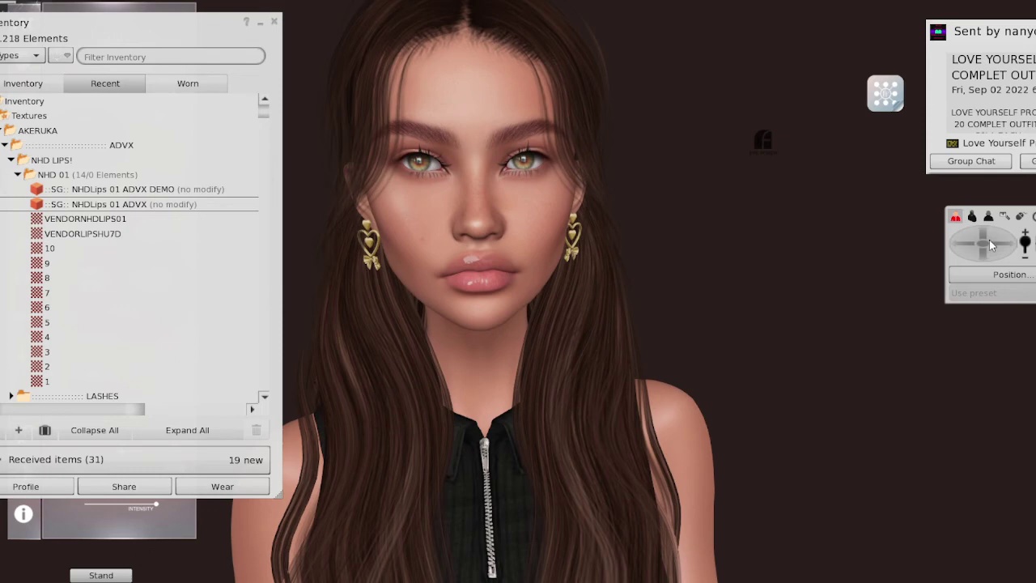
click(989, 240)
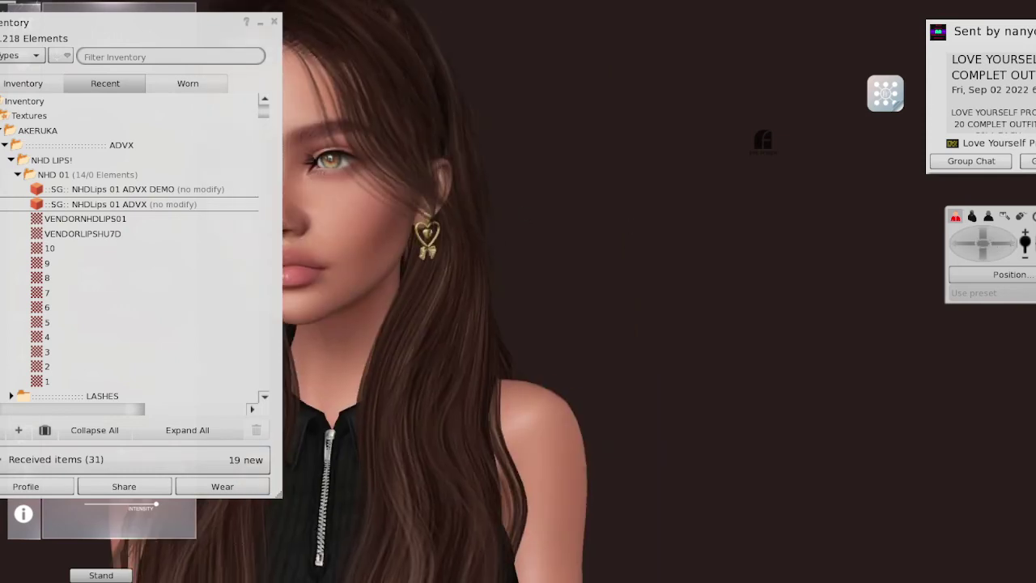
alt+drag(437, 268, 543, 287)
alt+click(377, 307)
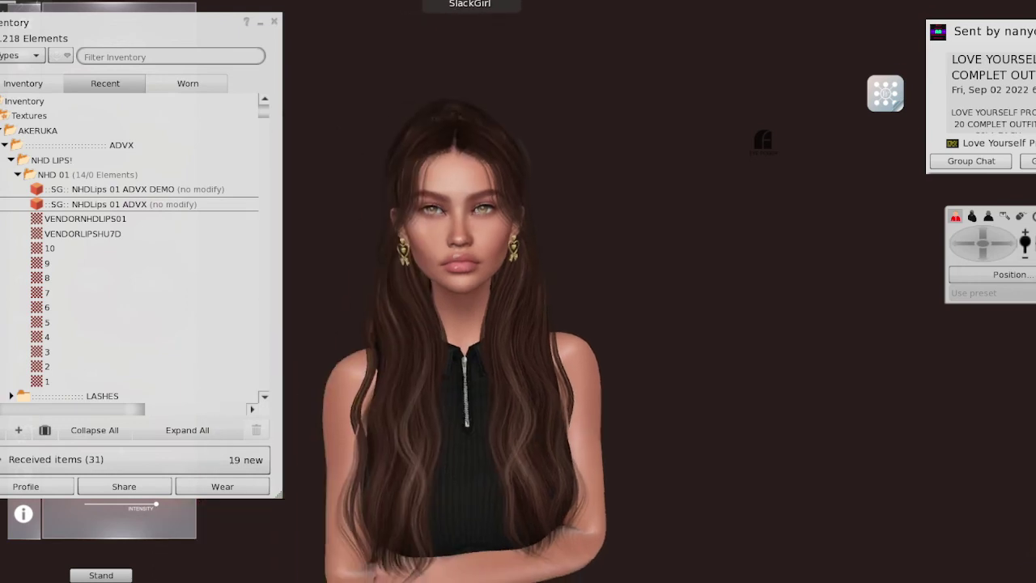
right_click(509, 156)
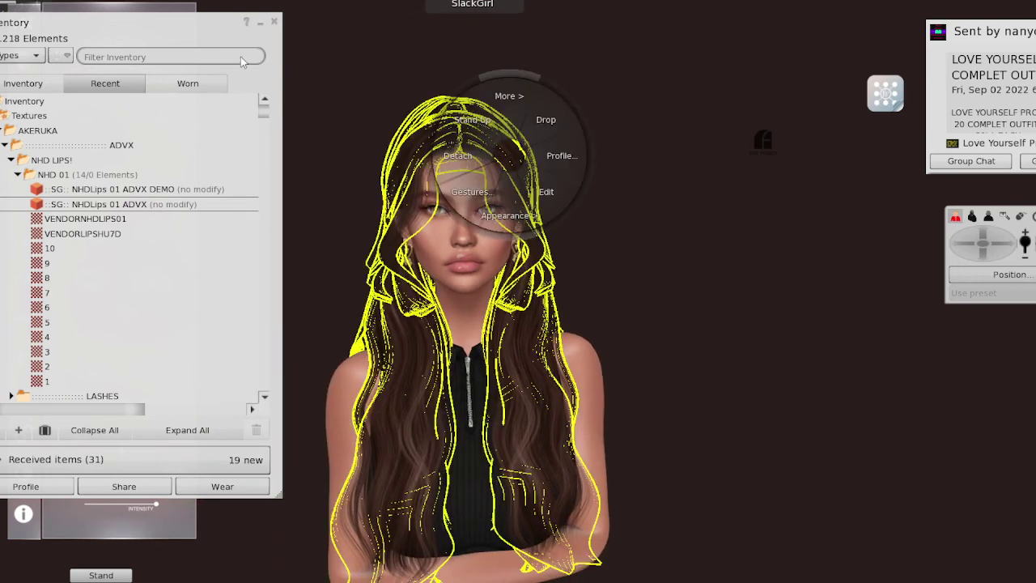
Step: Add the full "::SG:: NHDLips 01 ADVX" HUD from the NHD 01 folder to the avatar
drag(216, 31, 790, 47)
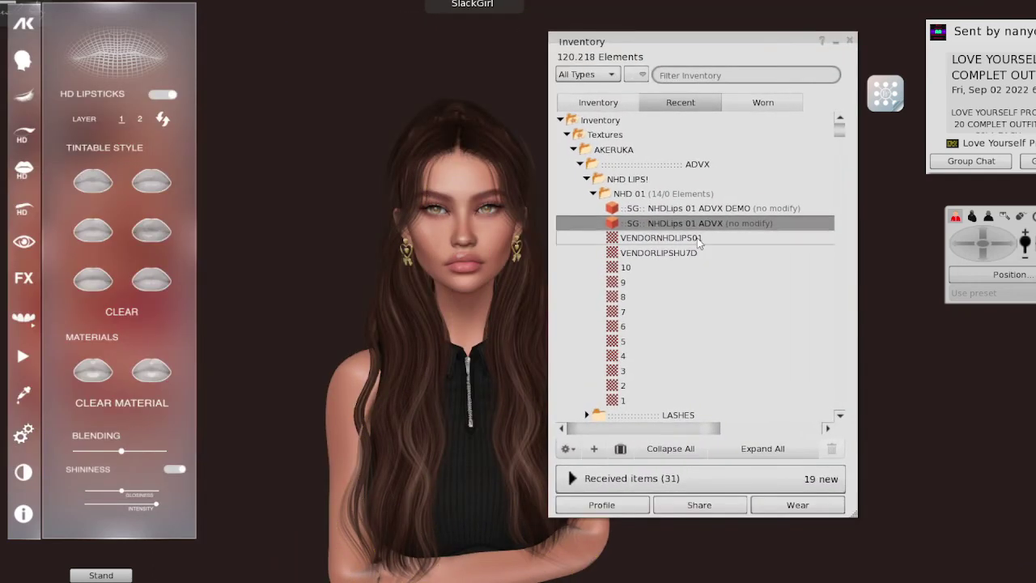
right_click(706, 228)
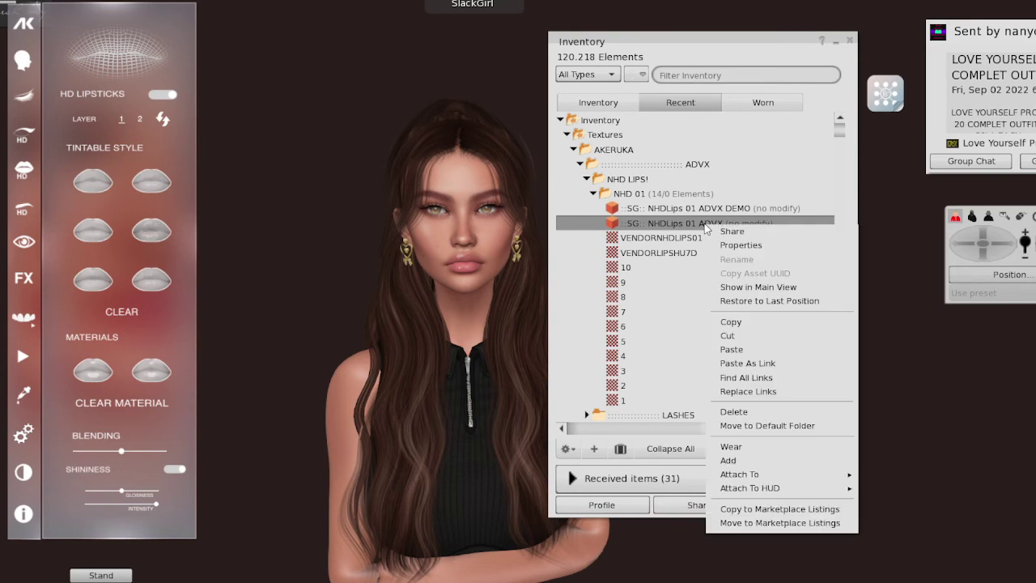
click(733, 459)
Step: Apply the first berry-pink lip shade from the full HUD with the Try it! option and inspect the lips
click(295, 304)
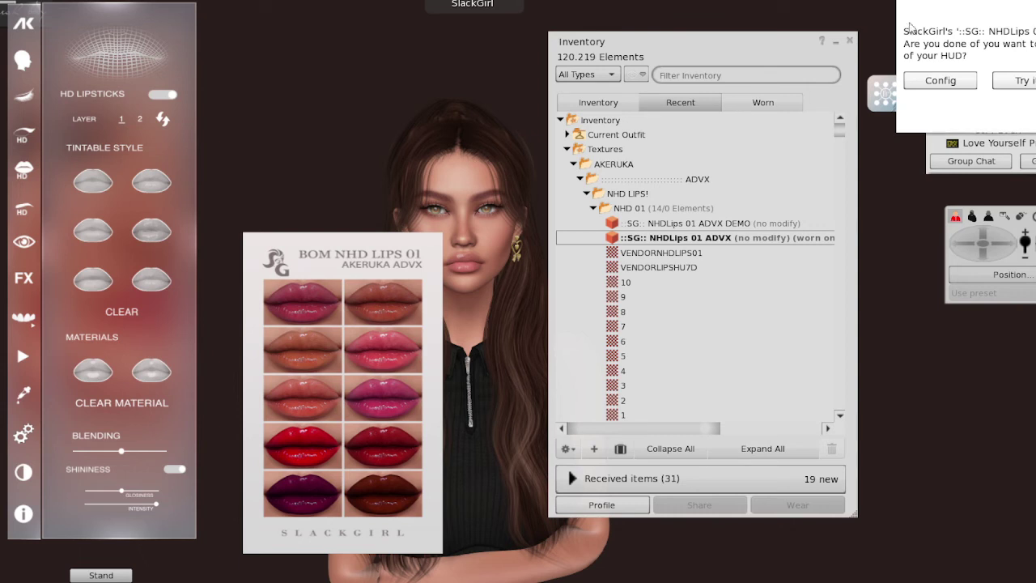
drag(943, 10, 165, 12)
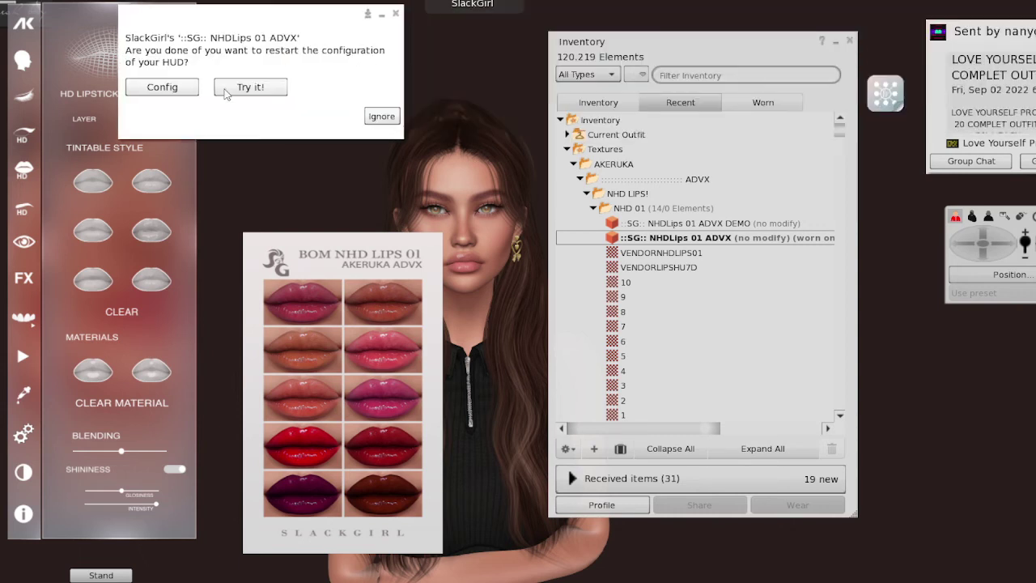
click(261, 88)
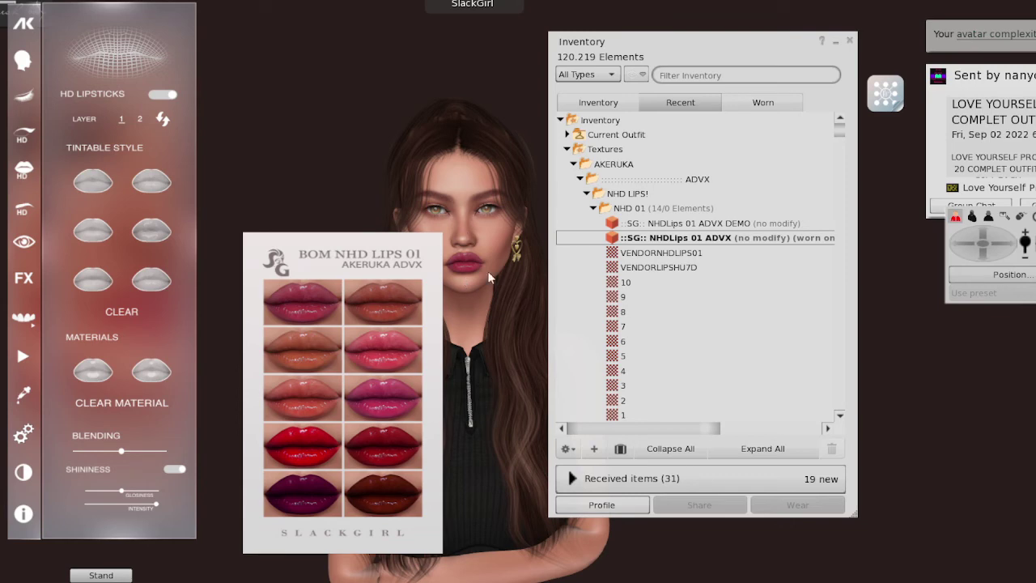
alt+drag(485, 264, 486, 227)
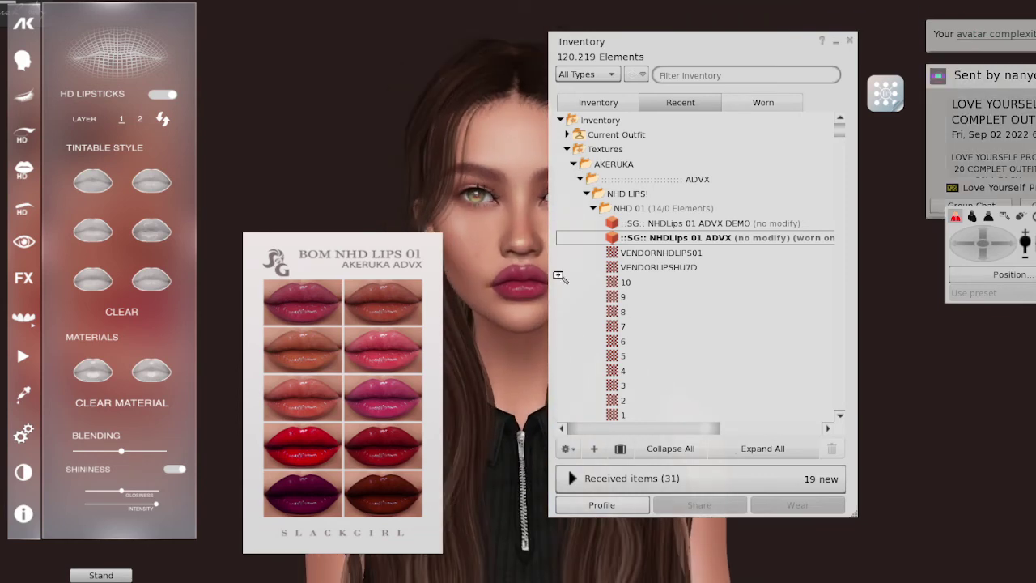
drag(738, 35, 918, 95)
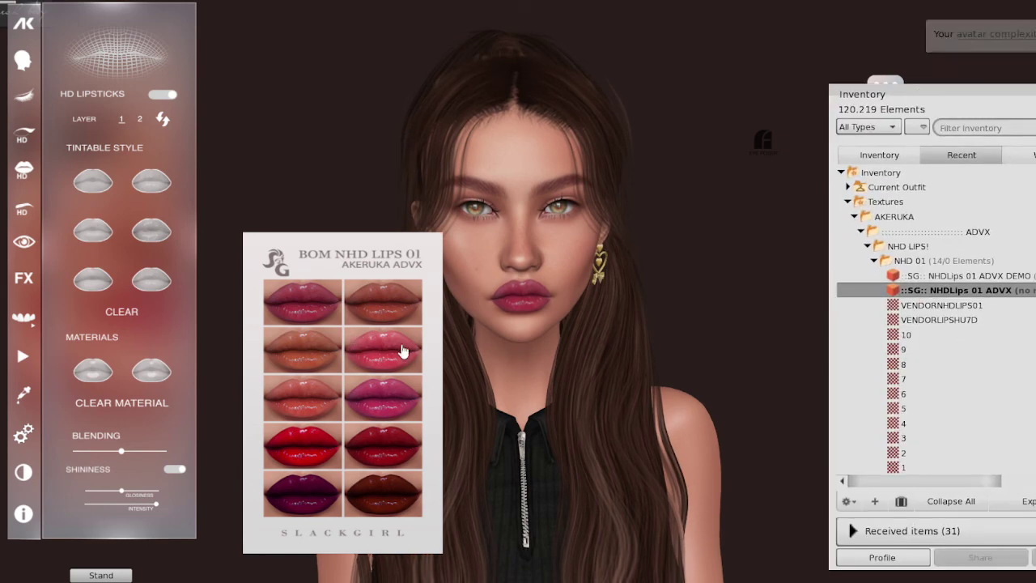
Step: Swap the worn full lipstick HUD for "::SG:: NHDLips 01 ADVX DEMO" from the NHD 01 folder
right_click(365, 357)
click(313, 356)
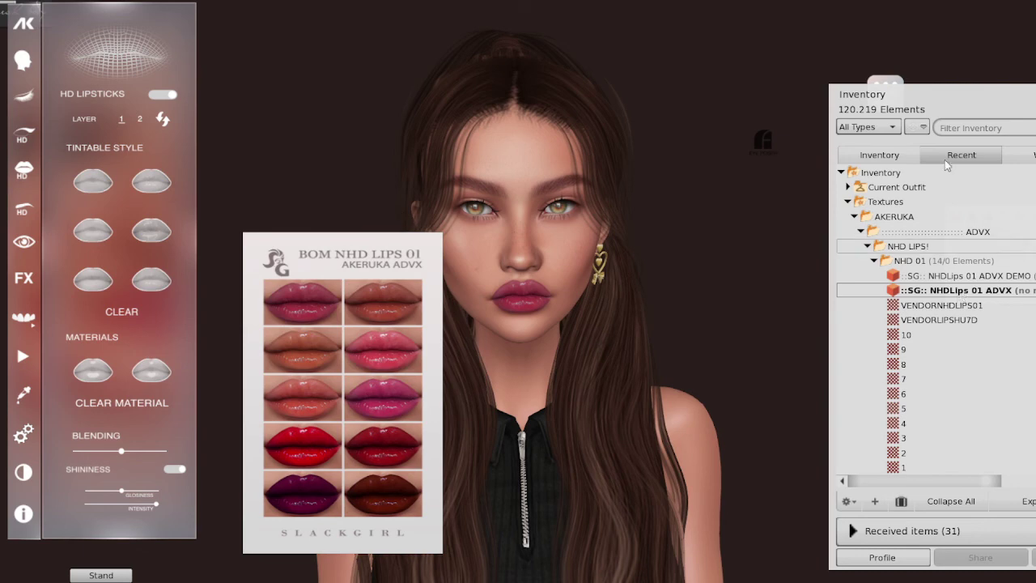
drag(933, 96, 766, 77)
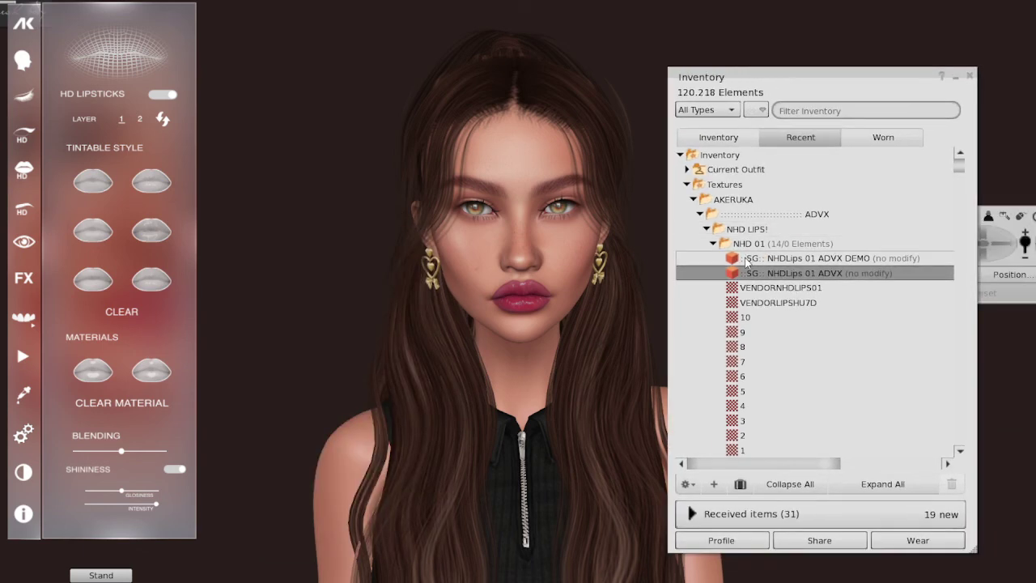
right_click(745, 259)
click(799, 495)
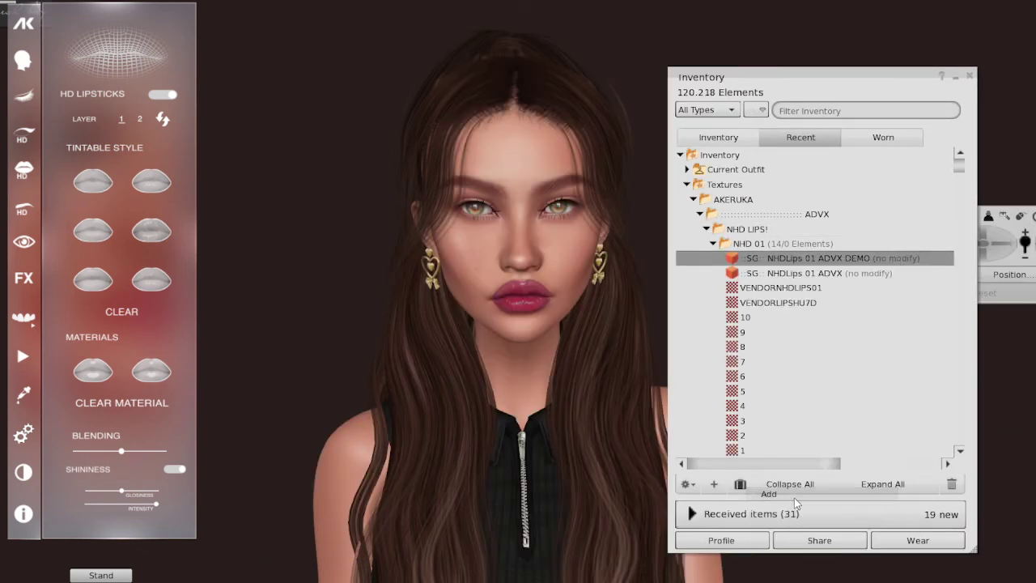
Step: Test the first lip shade on the DEMO HUD with the Try it! option, then detach that HUD
click(296, 326)
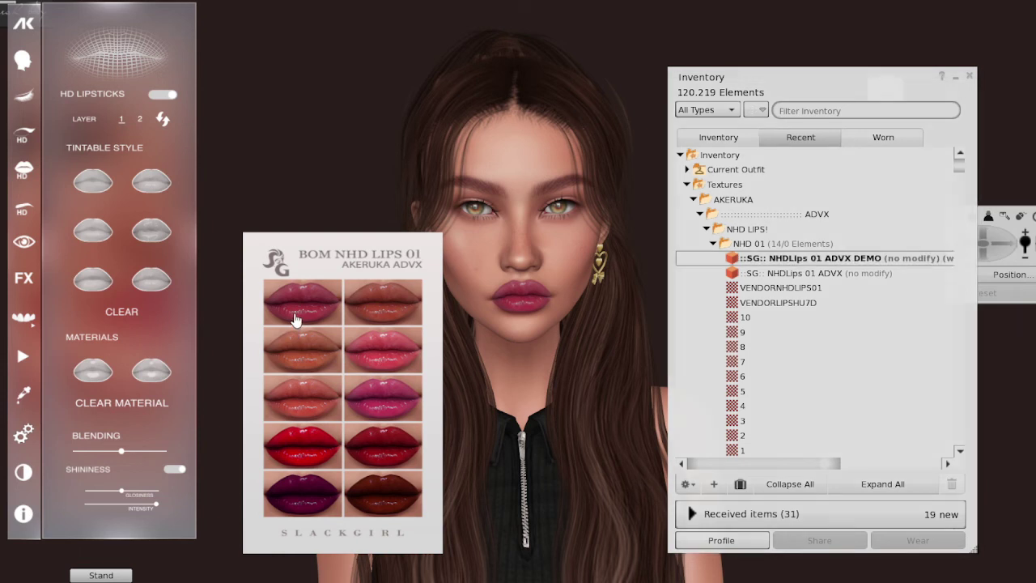
click(1027, 81)
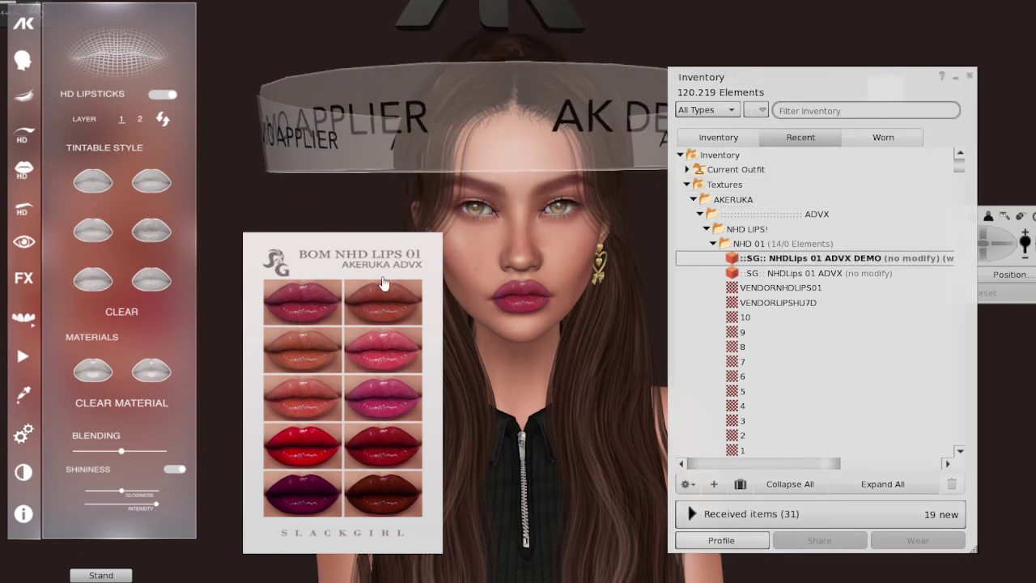
click(905, 101)
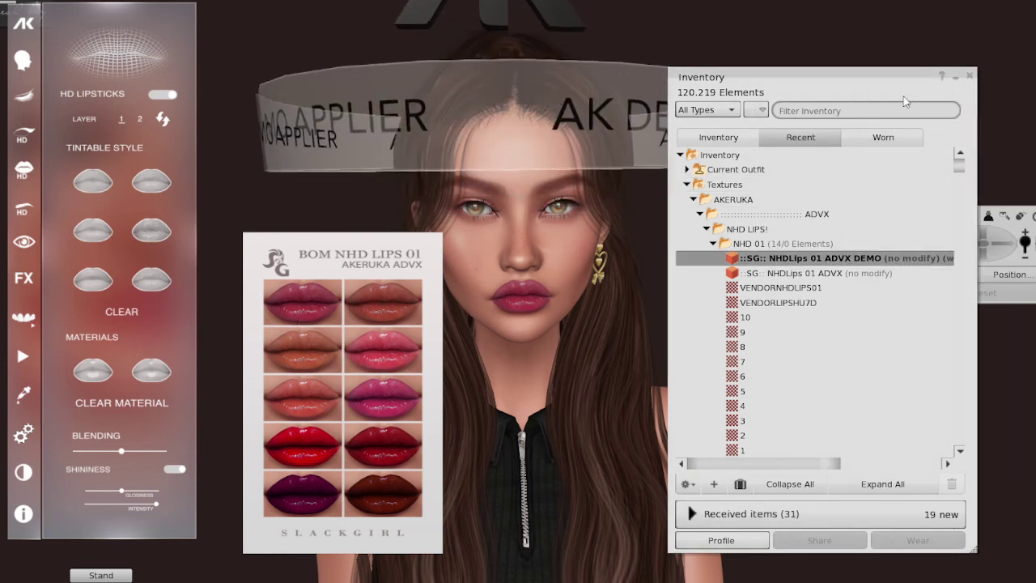
drag(831, 85, 1035, 86)
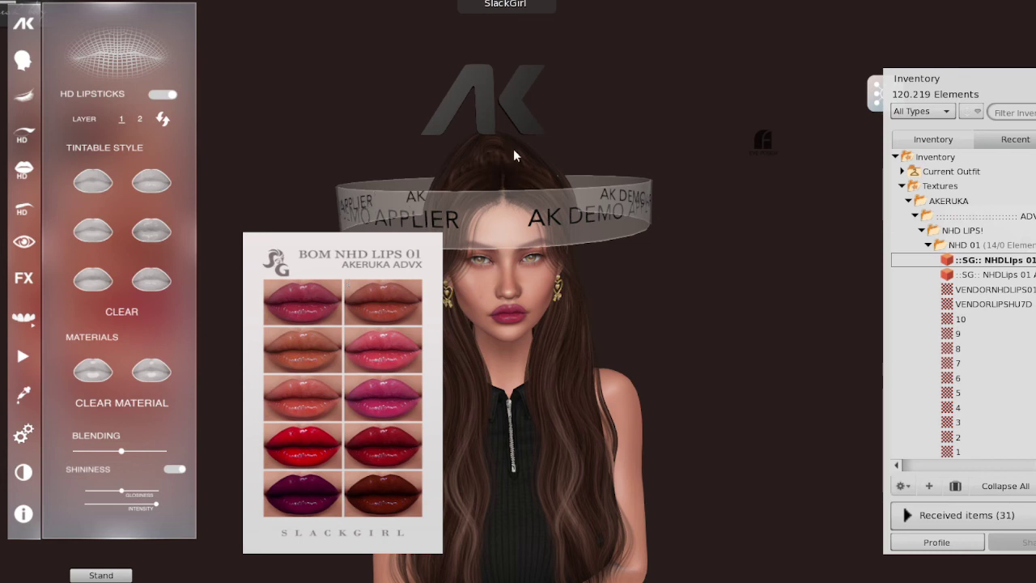
right_click(337, 292)
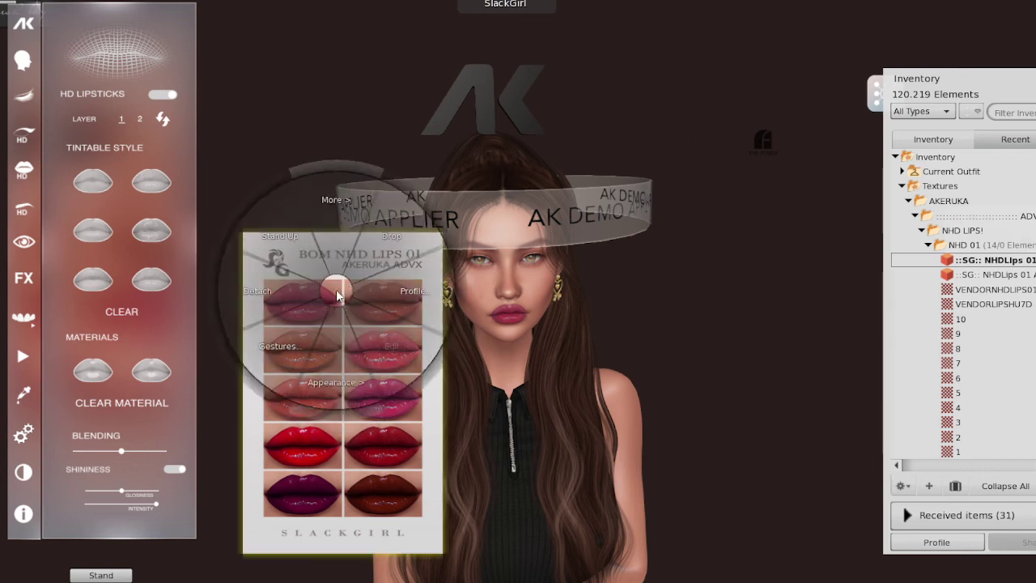
click(279, 293)
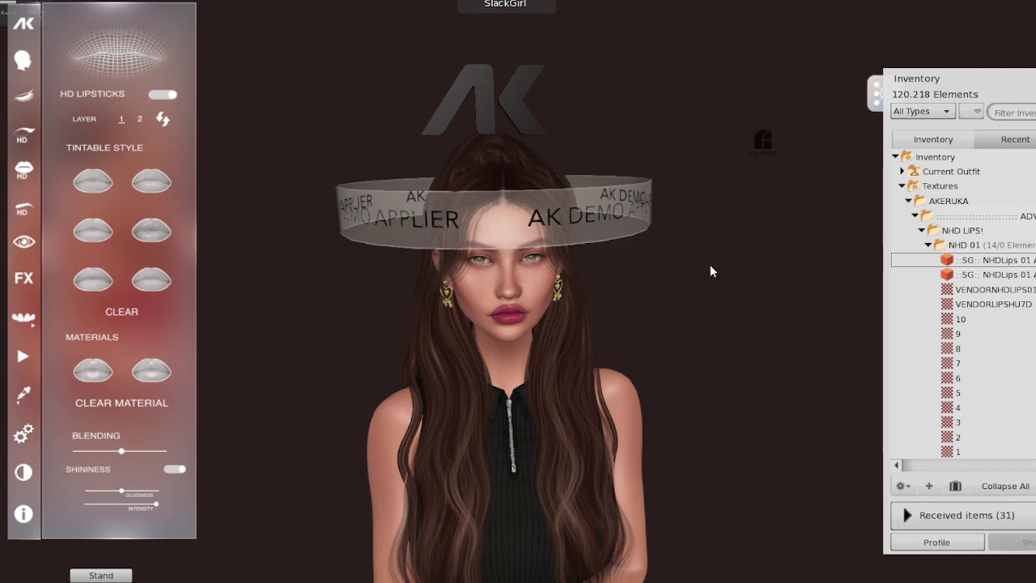
Step: Try to raise the "[AK ADVX] - Matilde Head" attachment with its demo ring along the vertical axis, undoing each move and ending the edit
right_click(610, 227)
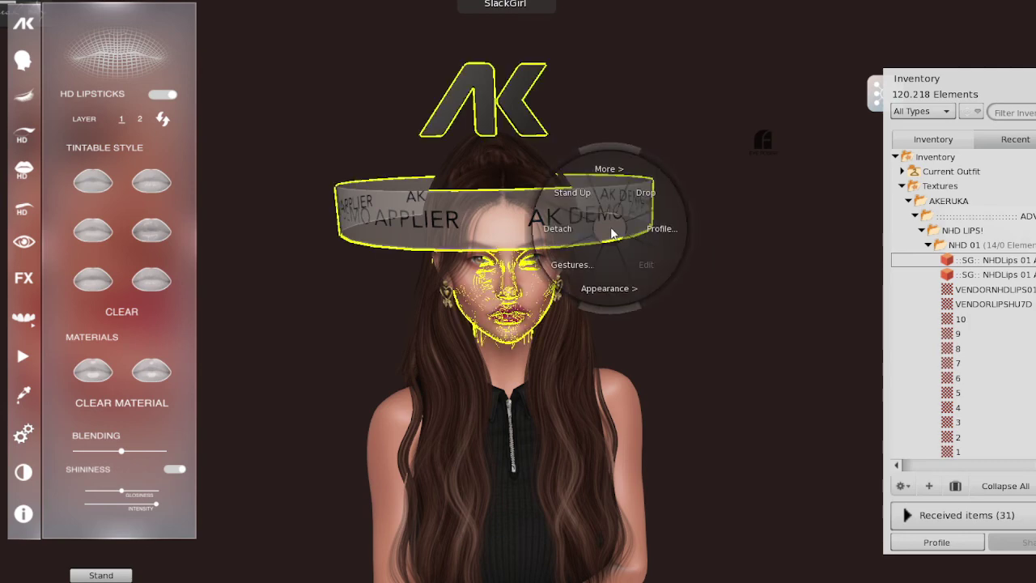
click(643, 259)
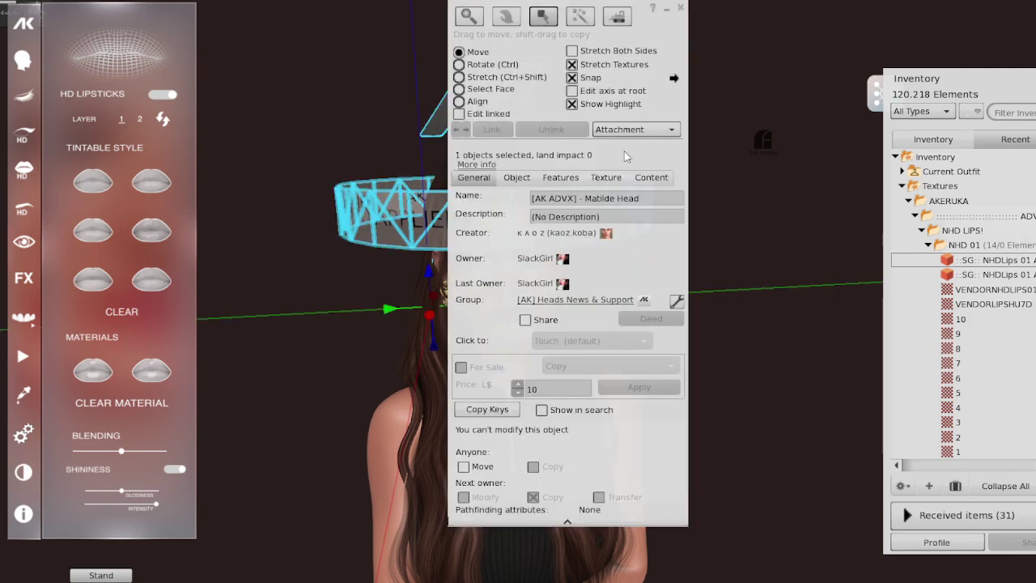
drag(672, 33, 224, 40)
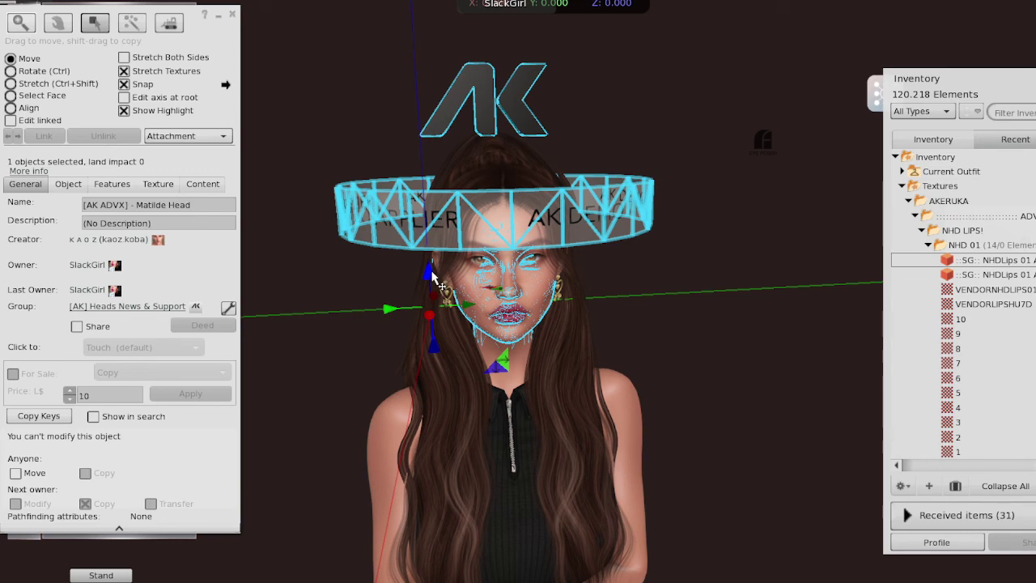
drag(434, 280, 425, 157)
key(ctrl+z)
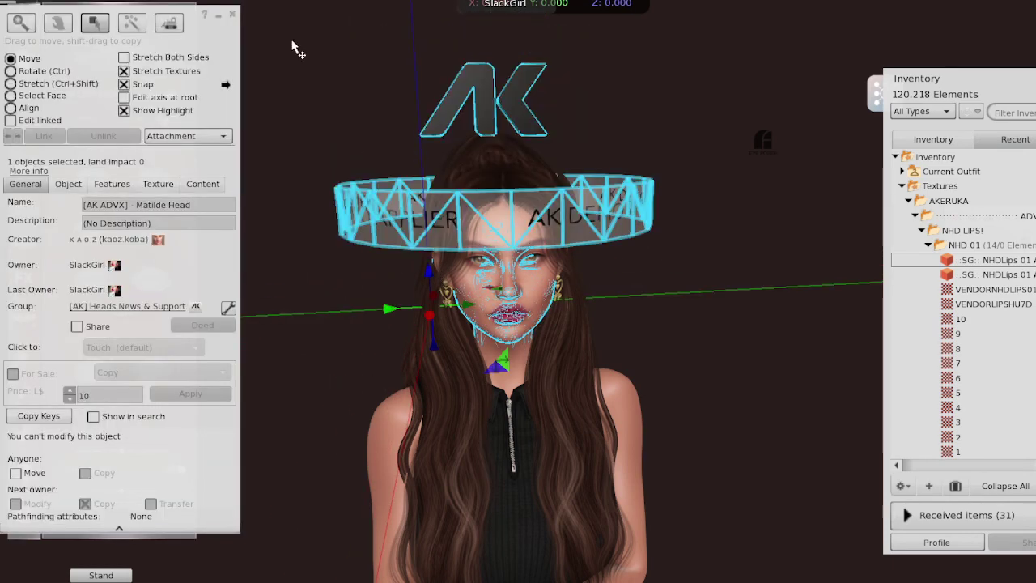
drag(433, 274, 427, 107)
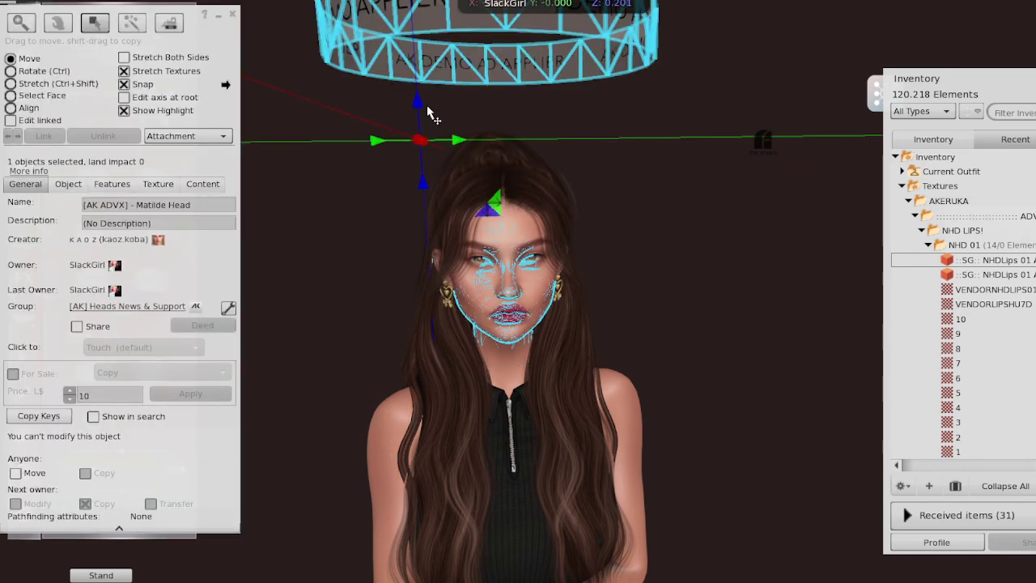
key(ctrl+z)
drag(429, 279, 424, 162)
key(ctrl+z)
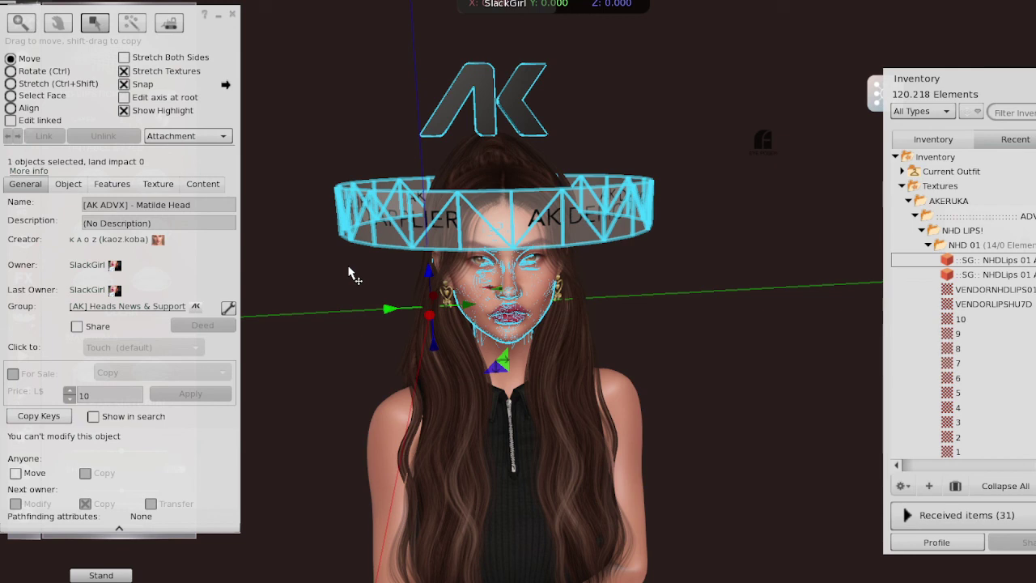
click(232, 14)
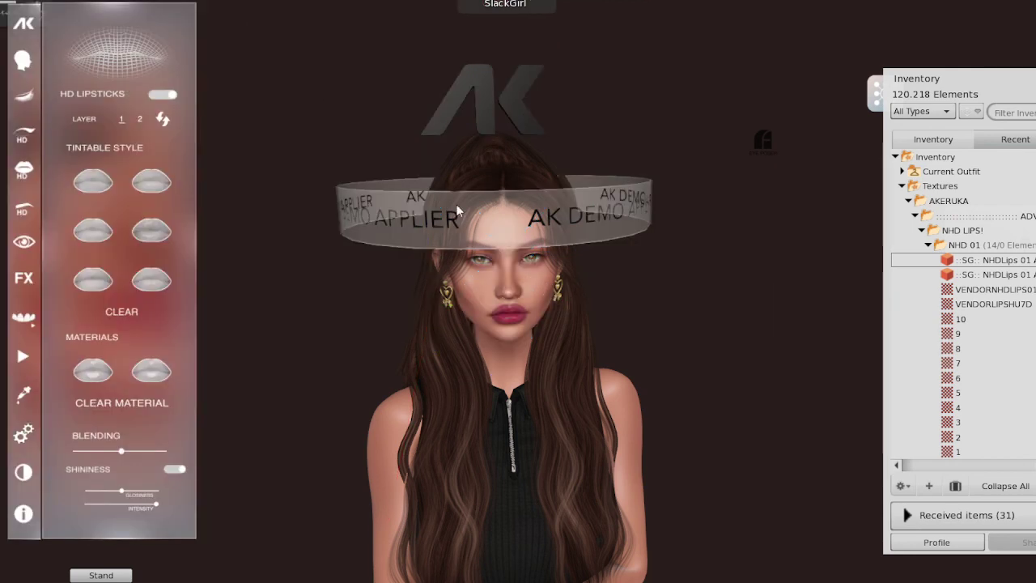
Step: Reposition the inventory window to show full item names and add the full "::SG:: NHDLips 01 ADVX" HUD to the avatar
click(991, 275)
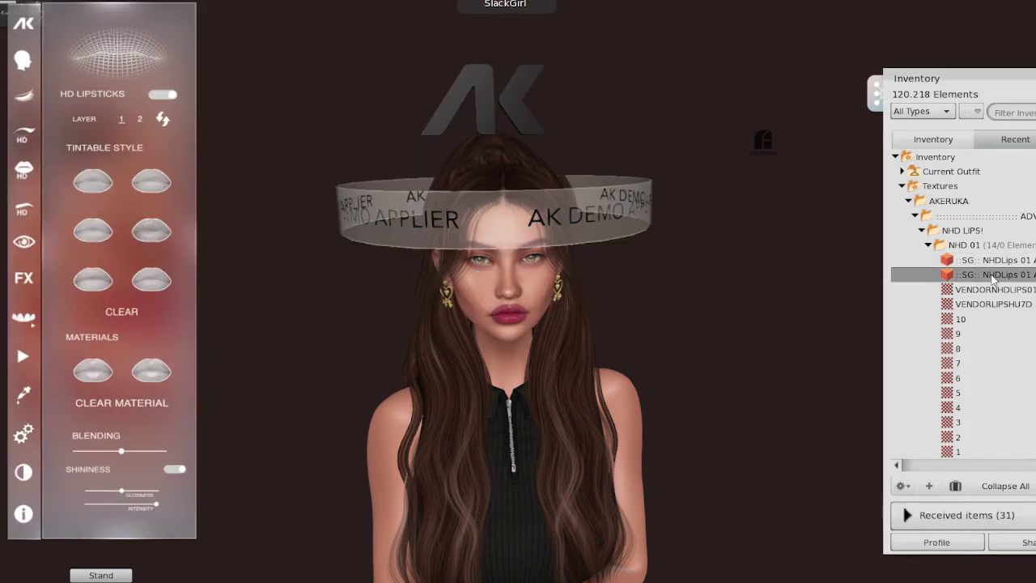
drag(959, 77, 833, 35)
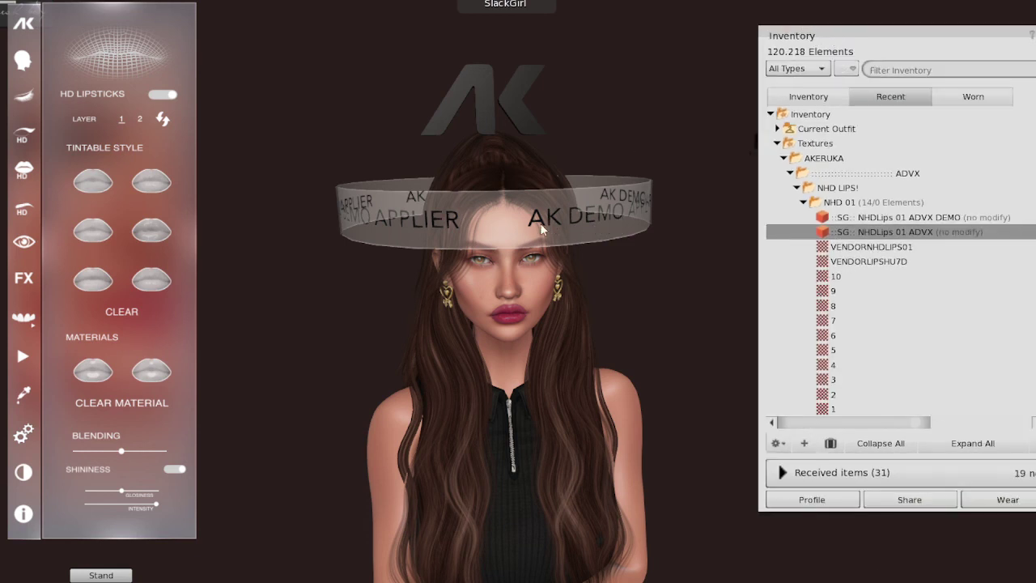
right_click(866, 234)
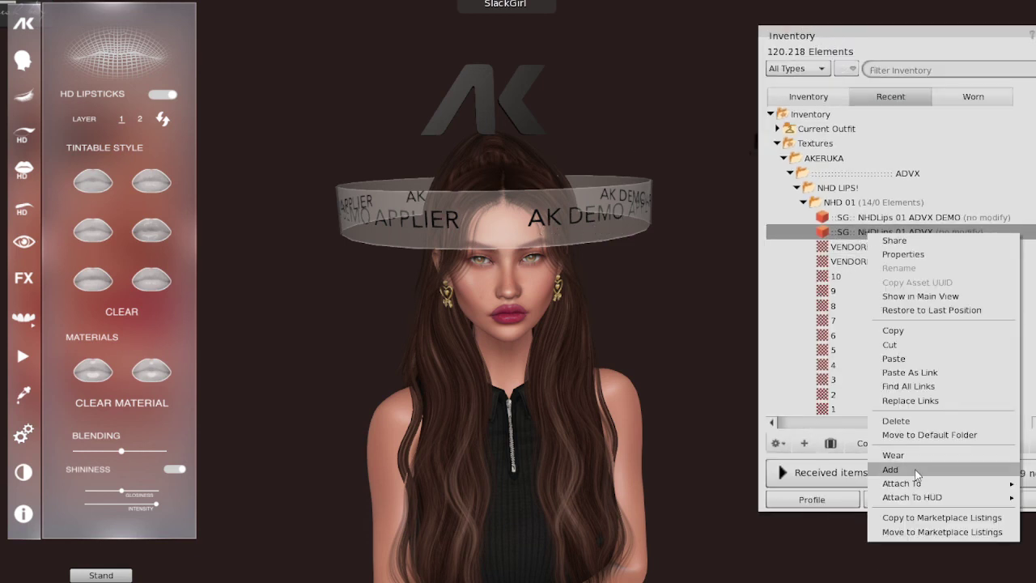
click(917, 471)
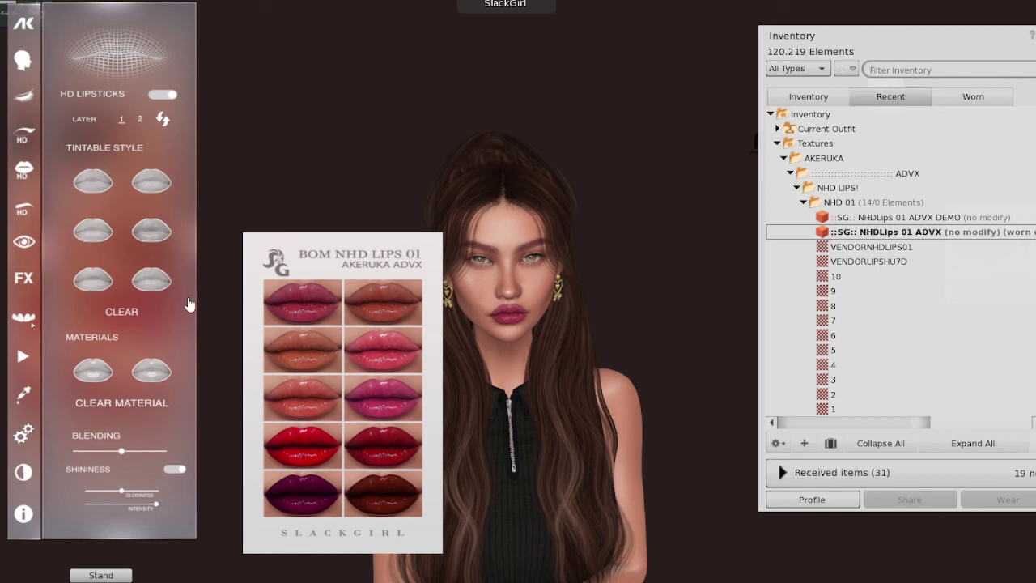
Step: Clear the applied HD lipstick from the head and detach the full BOM NHD Lips 01 HUD
click(128, 313)
right_click(387, 406)
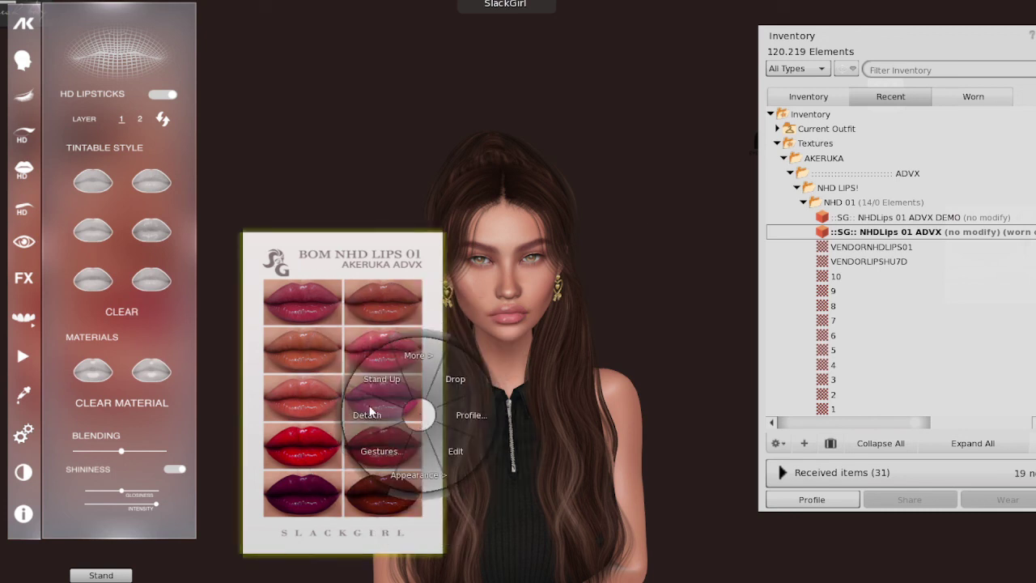
click(395, 405)
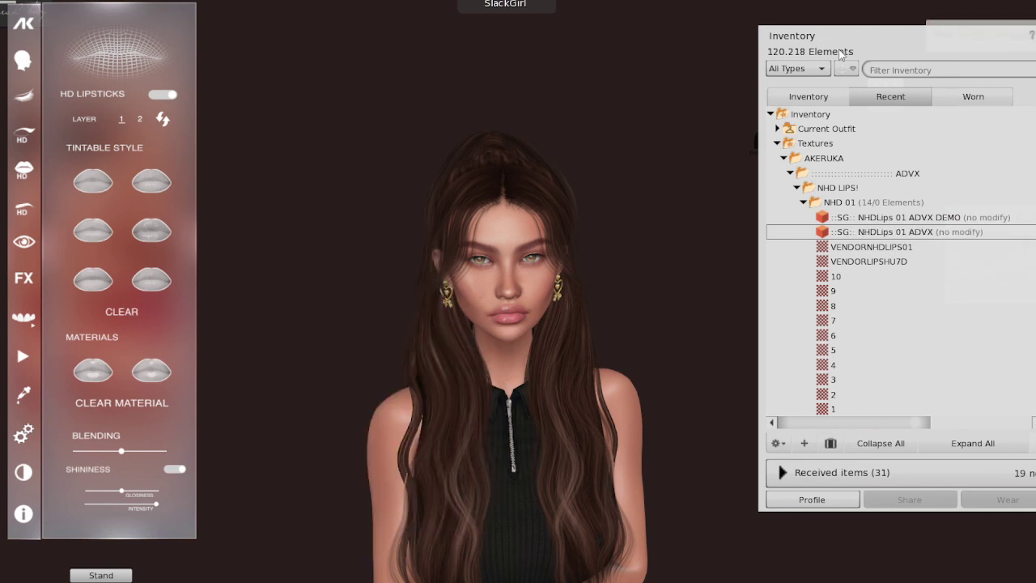